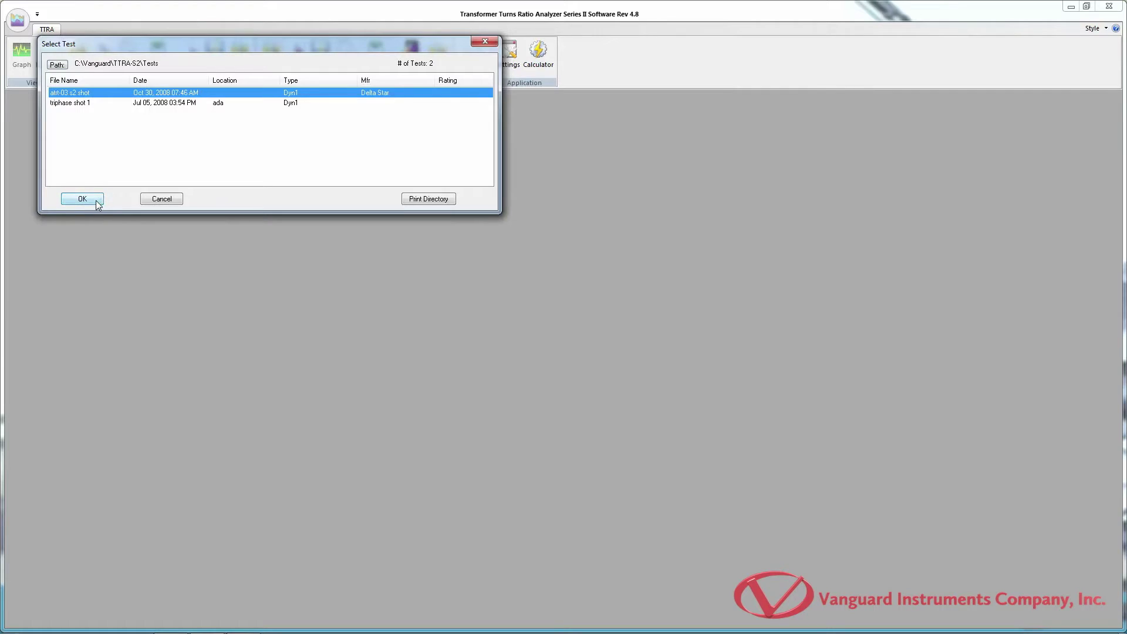
- Open the first saved test and create a test plan: 5 raise, 1 neutral, 12000/208 V, 5% steps
click(82, 199)
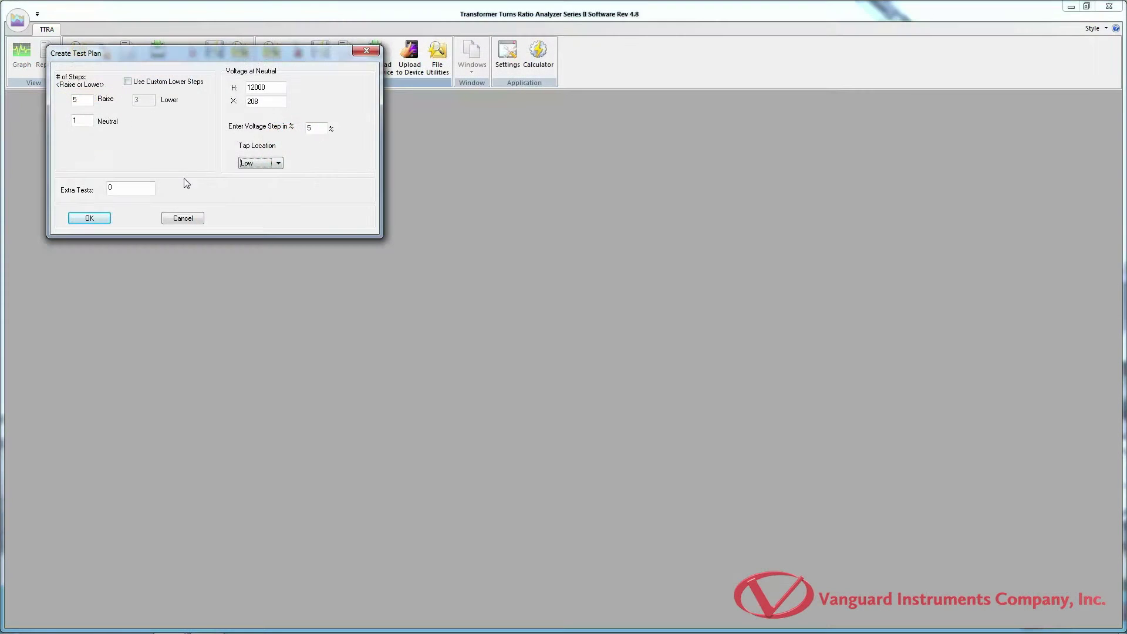
click(89, 219)
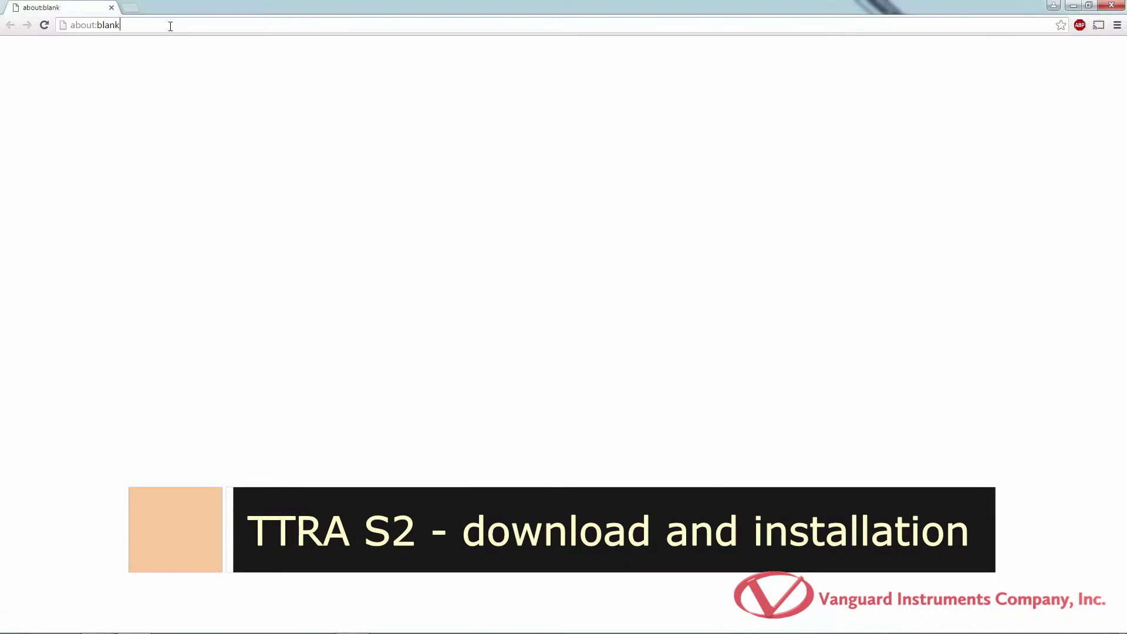
click(170, 26)
text(www.vanguard-instruments.com)
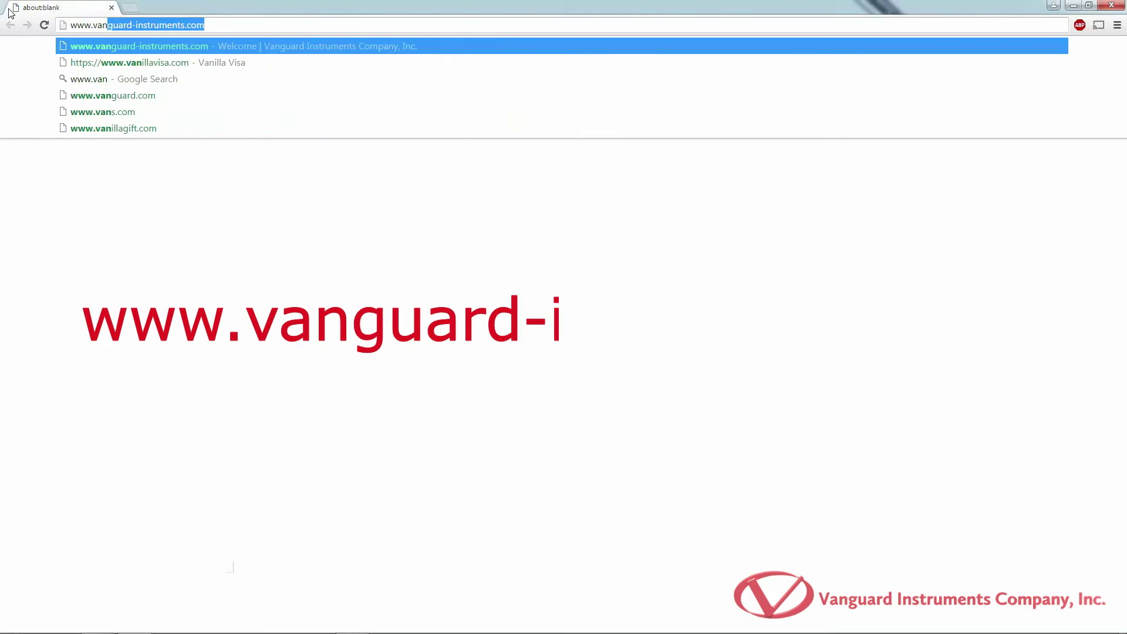
key(Return)
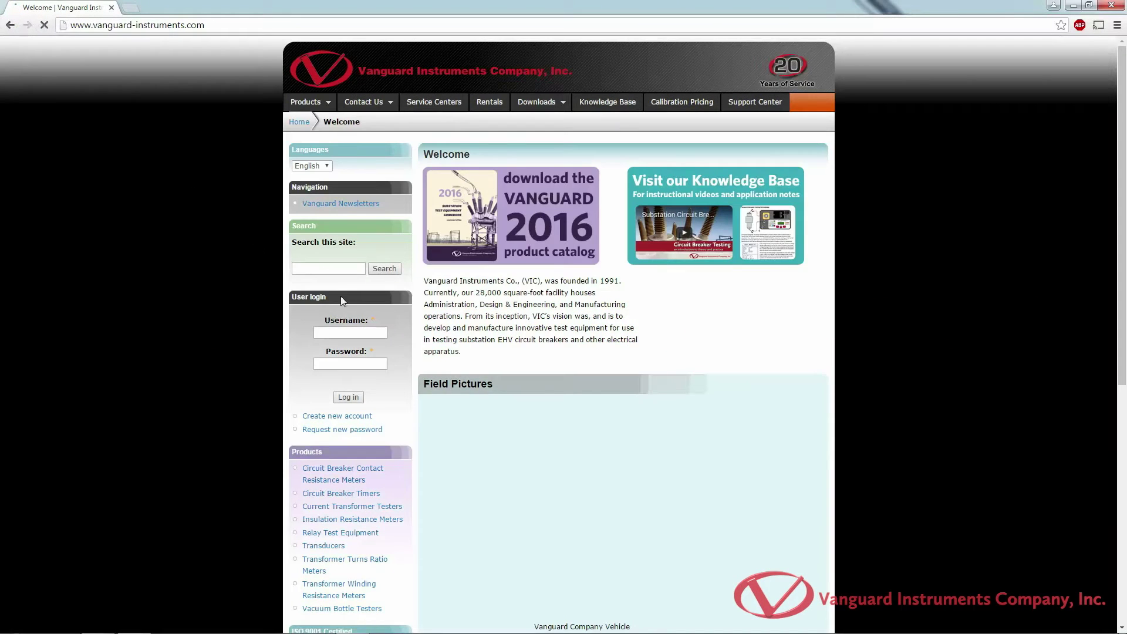
- Log in to the website with the account username and password
click(364, 333)
text(tamim)
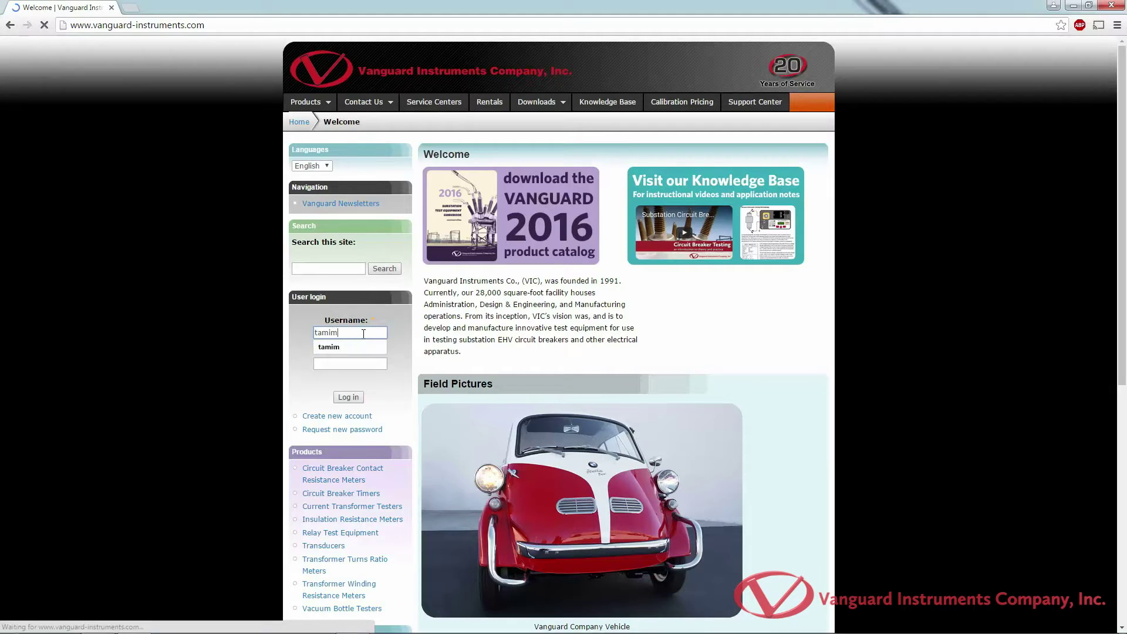
key(Tab)
text(****)
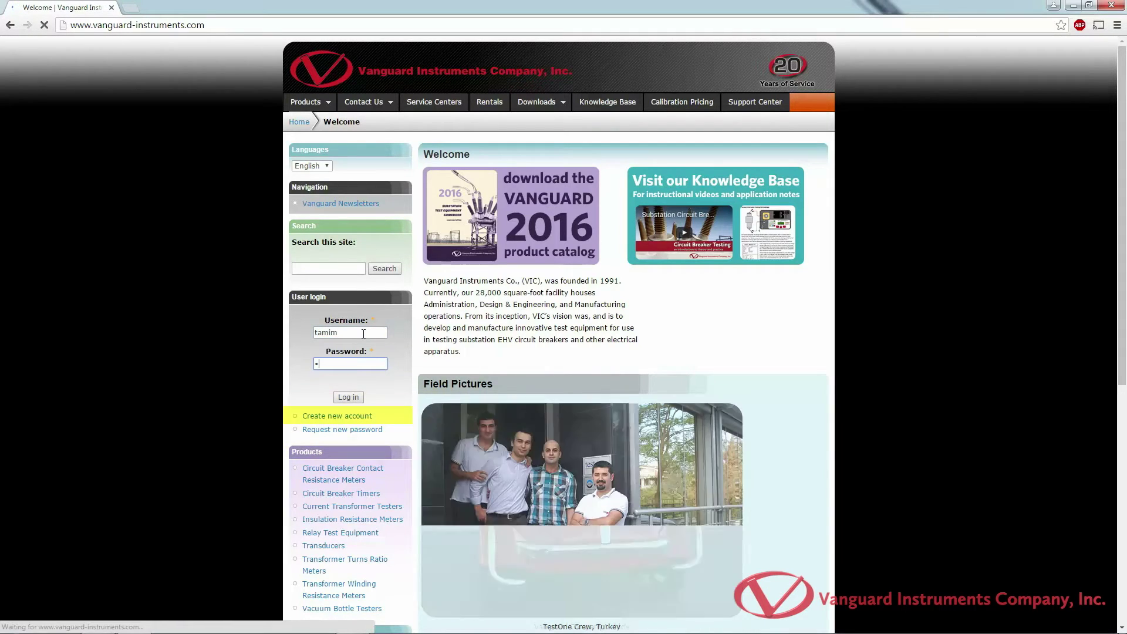
text(*******)
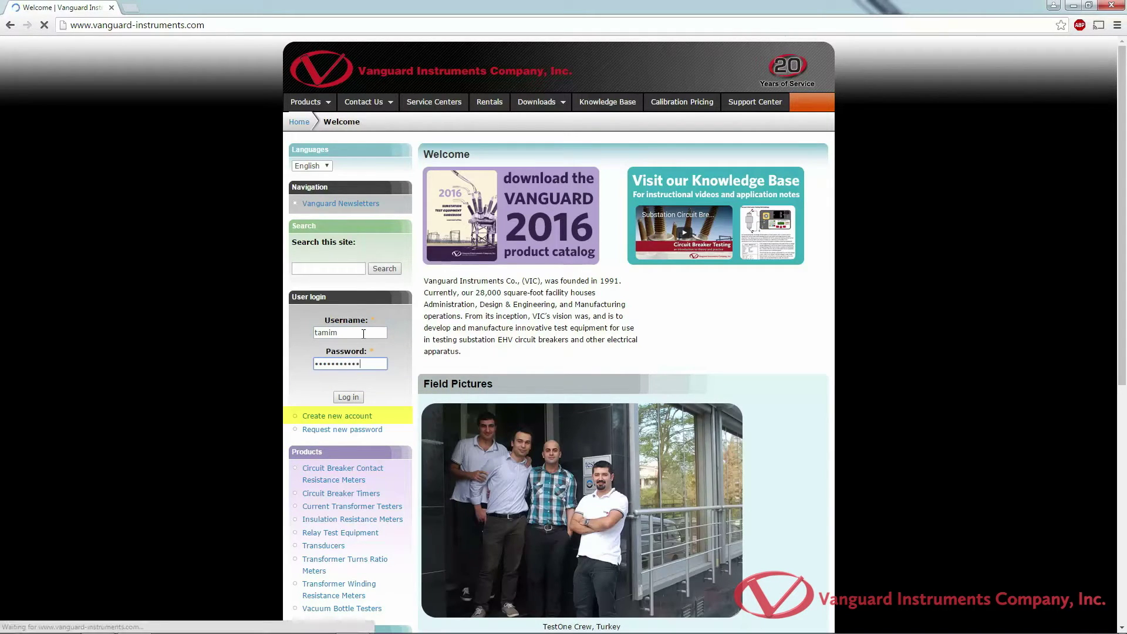
click(349, 397)
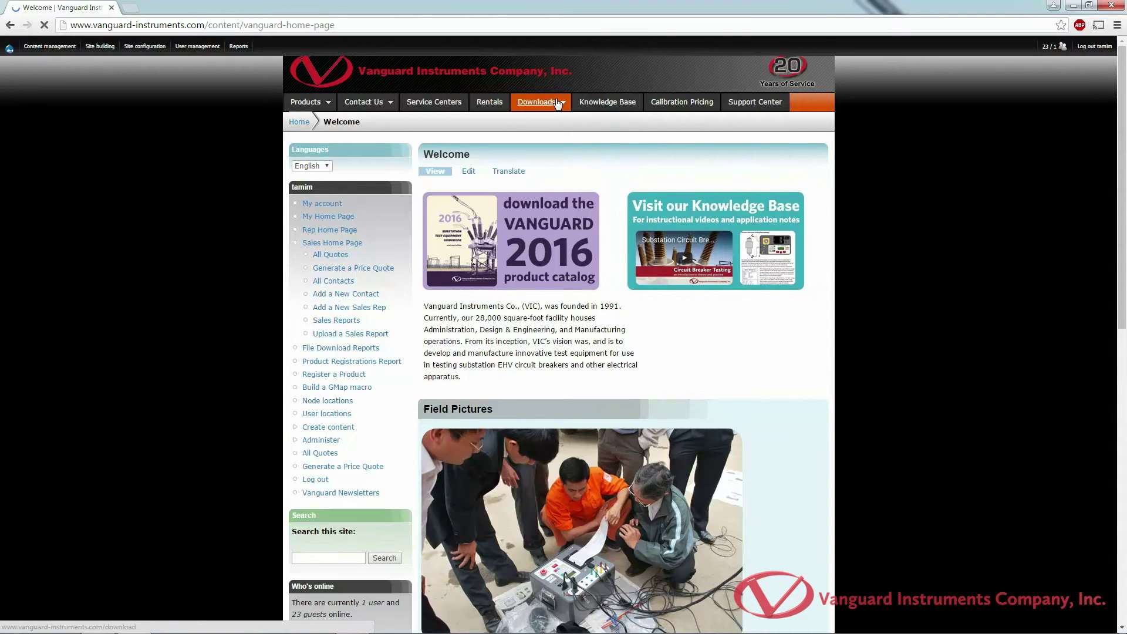
- From Software/Firmware Downloads, save the TTRA S2 PC Software Rev 4.8 link under Transformer Turns Ratio Meters
mouse_move(555, 104)
click(567, 141)
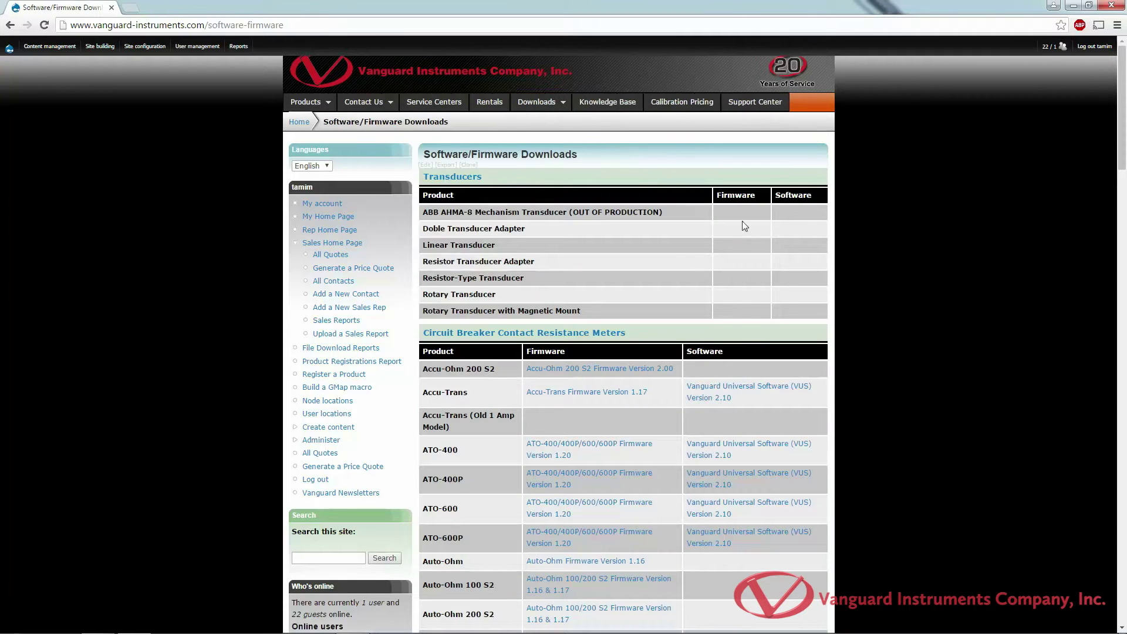
scroll(914, 247, down, 1)
scroll(915, 248, down, 10)
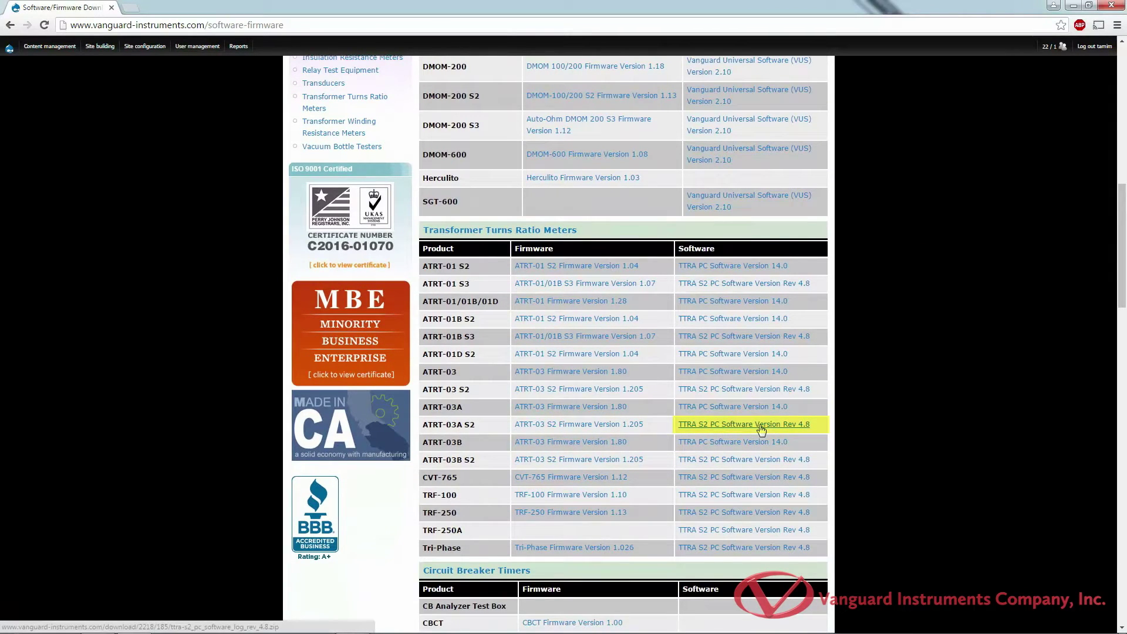
right_click(774, 393)
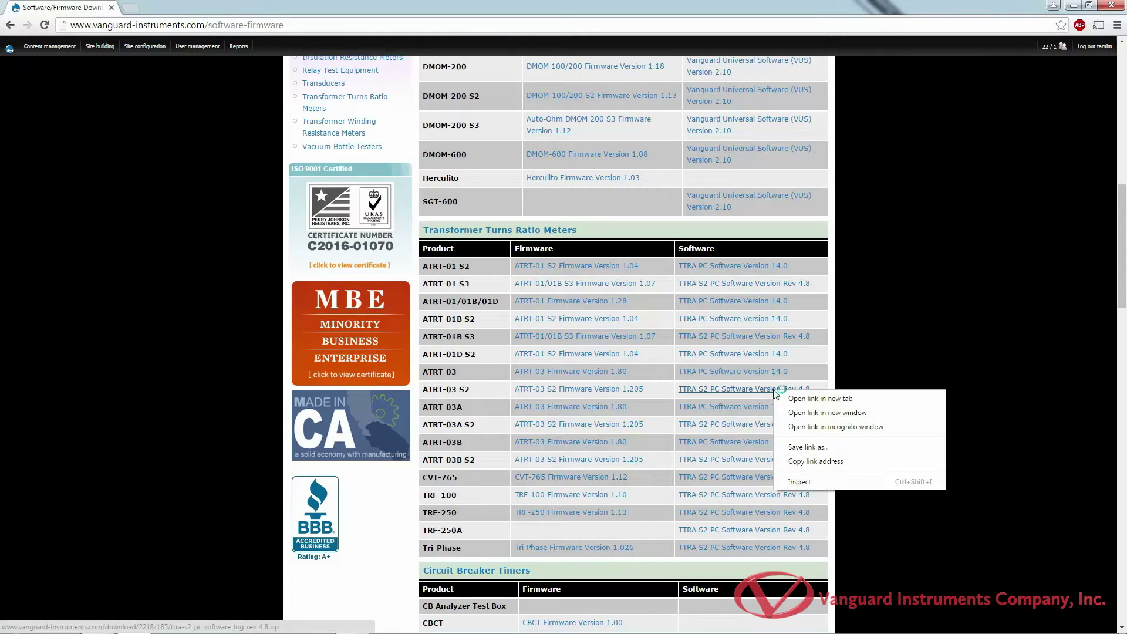
click(810, 449)
- Save the zip, extract it in Downloads, and run TTRA-S2 PC Software Rev 4.8.exe
click(587, 482)
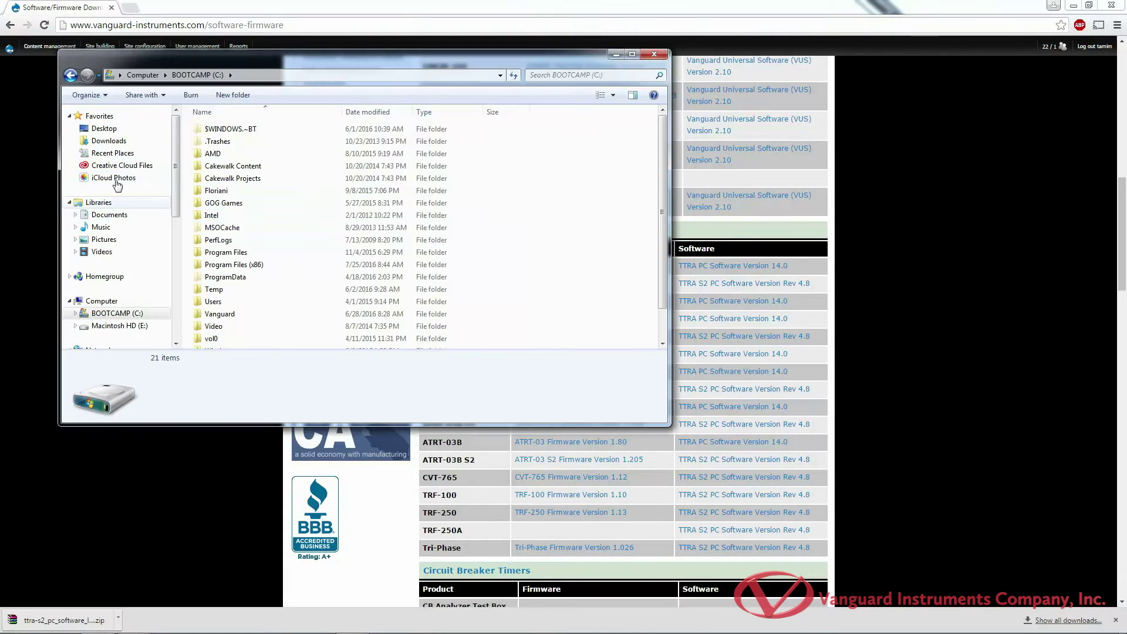
click(120, 141)
click(299, 130)
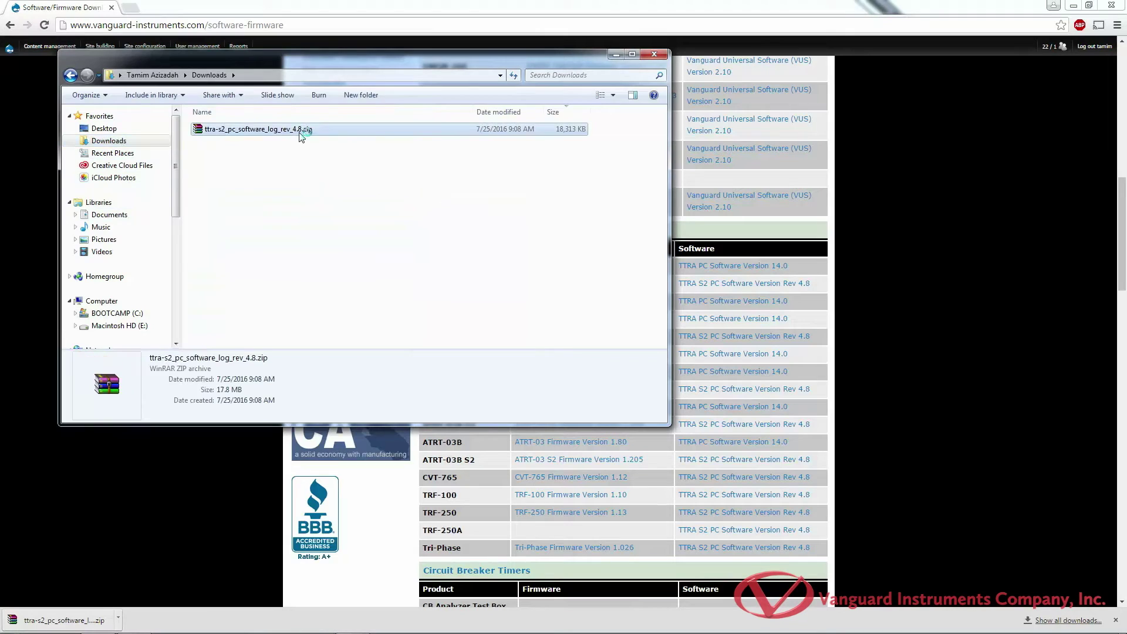
right_click(301, 135)
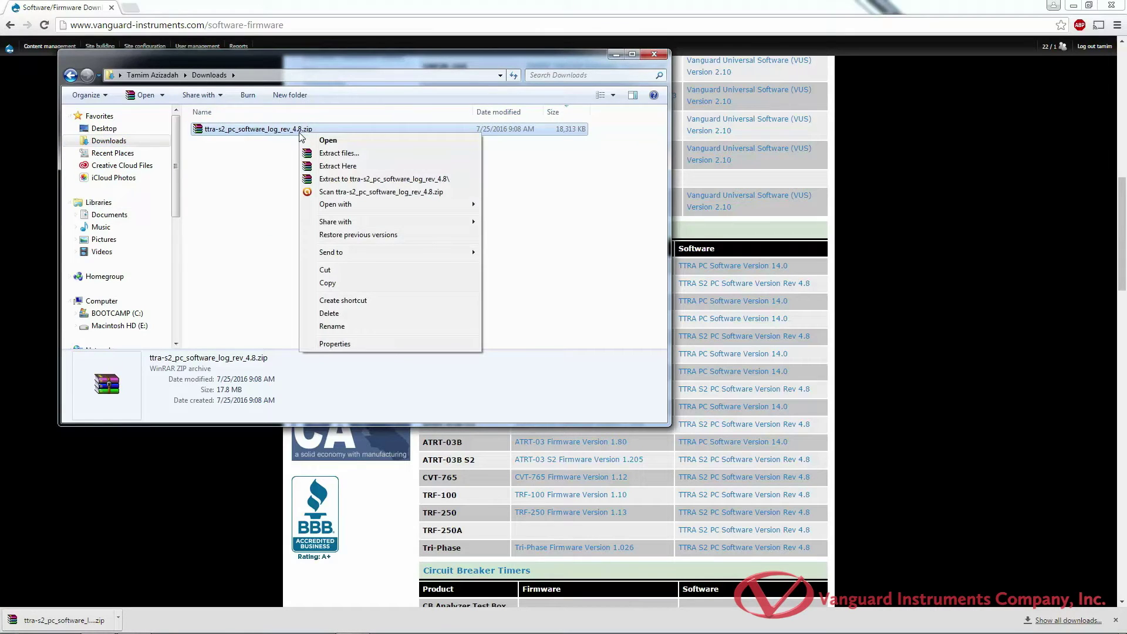
click(343, 166)
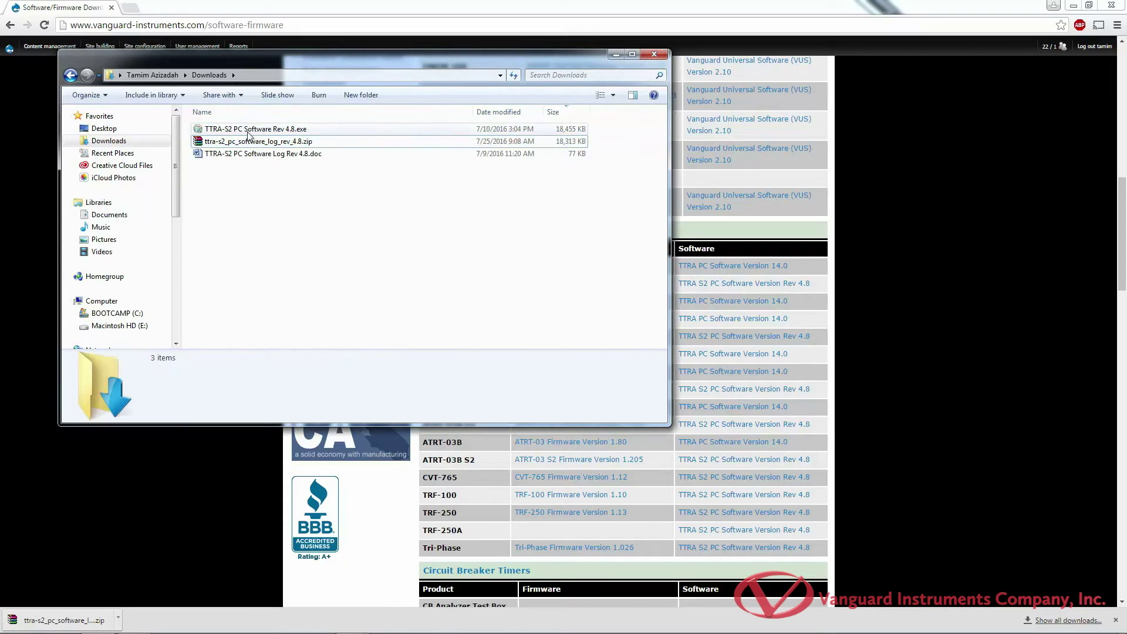
click(222, 130)
double_click(222, 131)
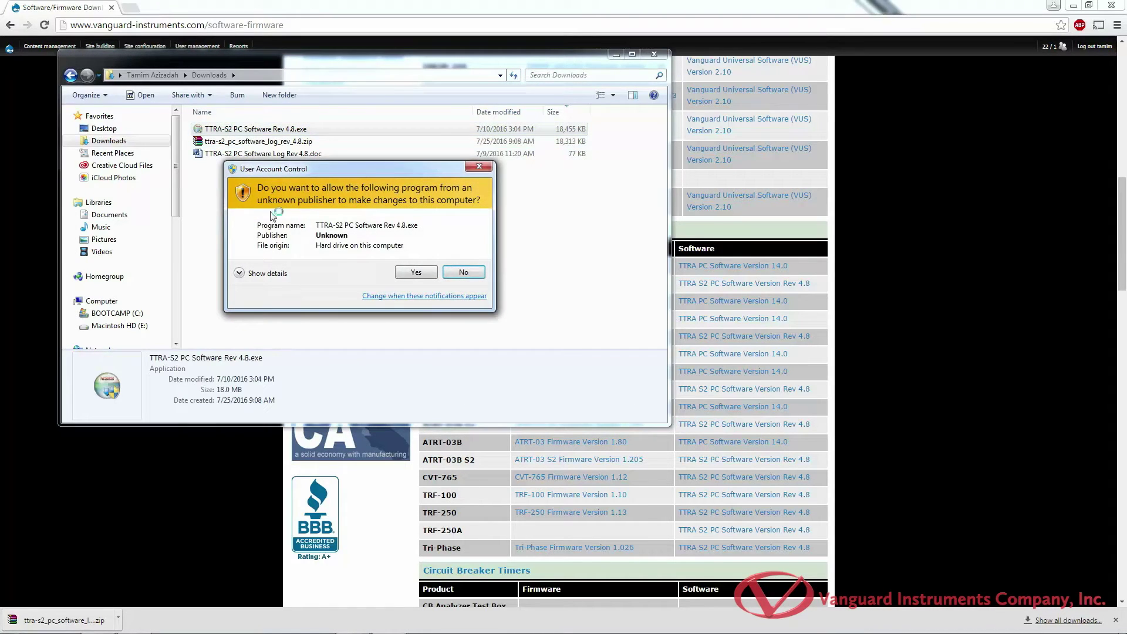
- Allow the installer, install to C:\Vanguard\TTRA-S2, and finish with Run TTRA-S2 4.8 checked
click(411, 273)
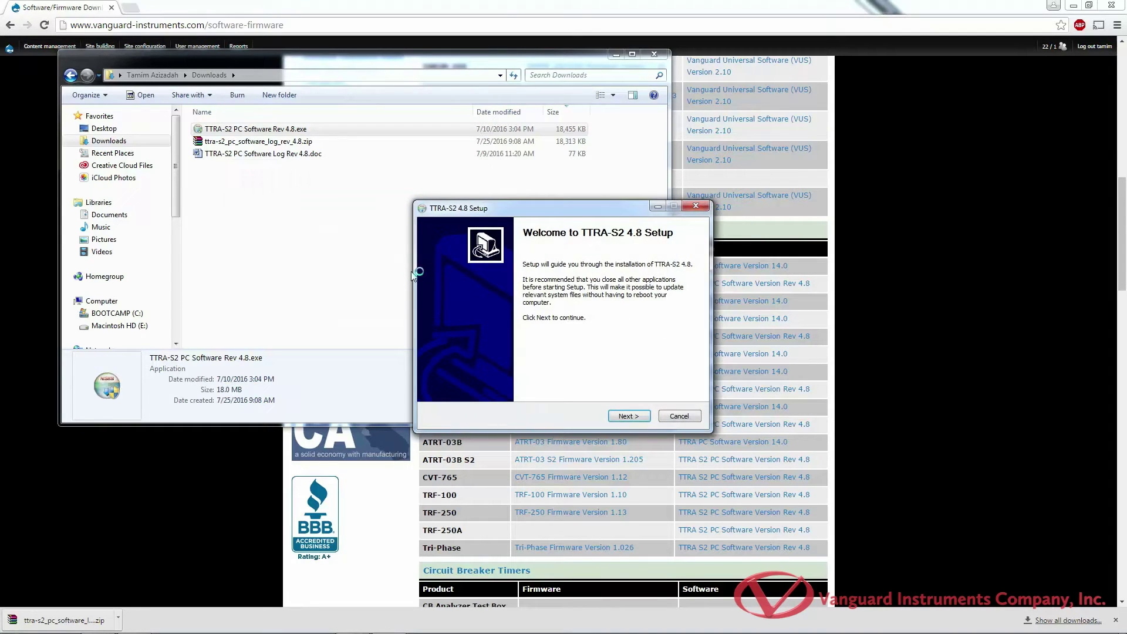
click(628, 416)
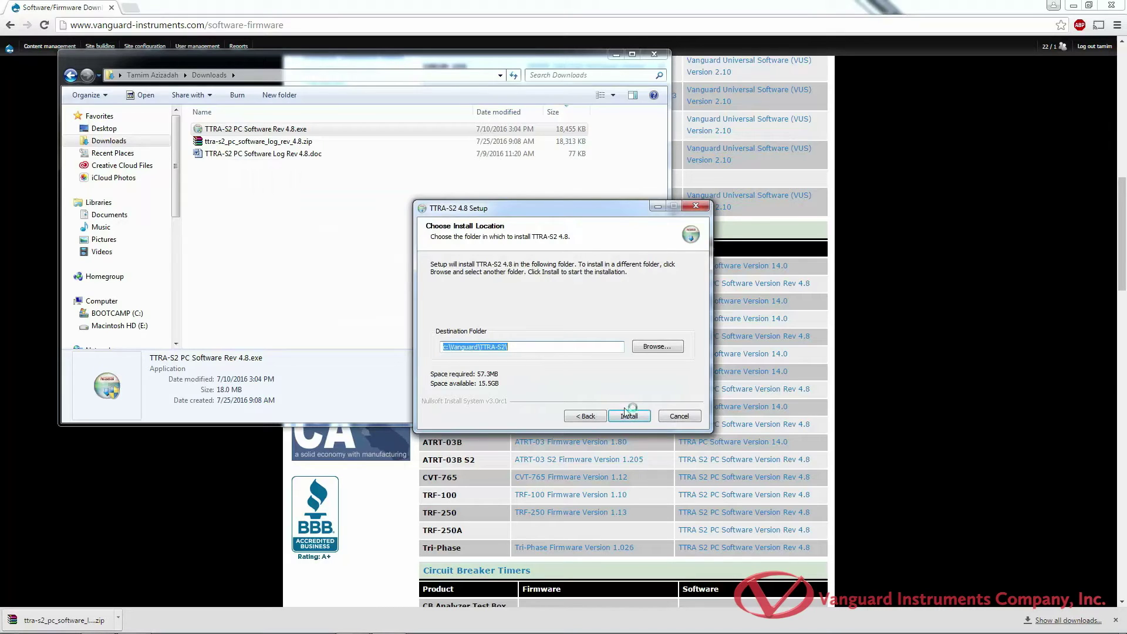
click(629, 415)
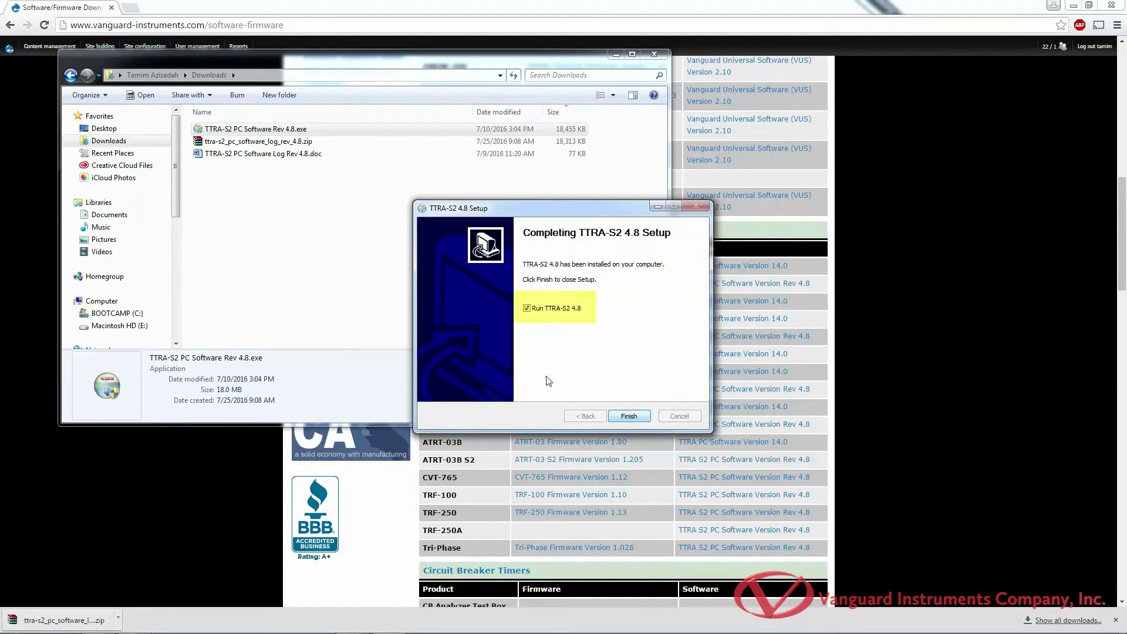
click(567, 315)
click(567, 315)
click(632, 417)
click(632, 416)
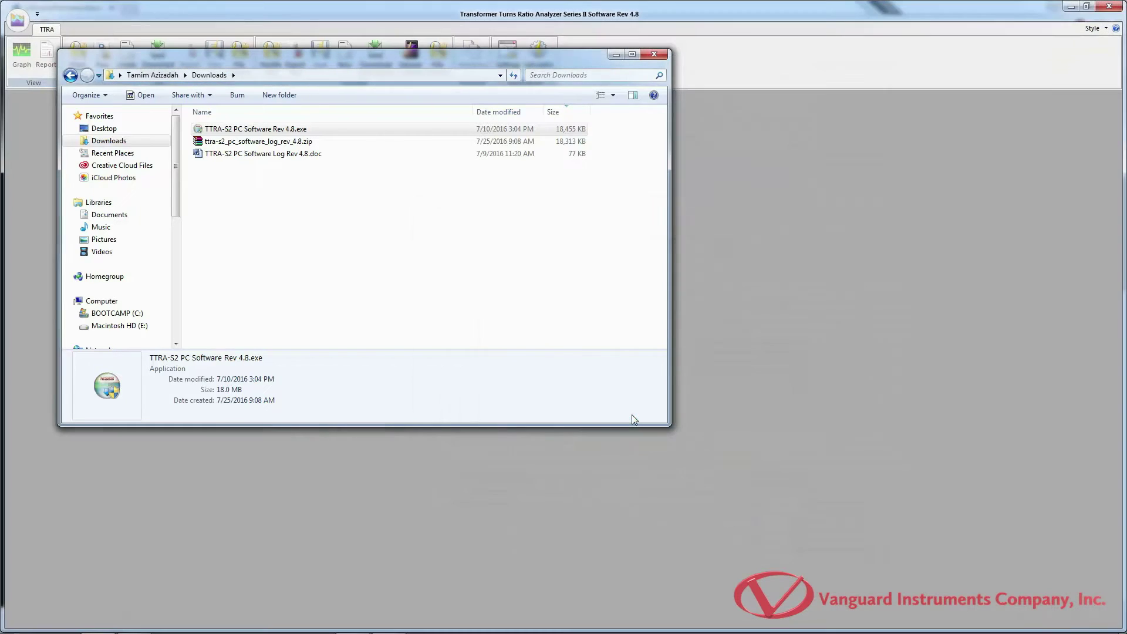
- Close the Downloads window, resize the TTRA S2 window to check its ribbon, then maximize it
key(alt+F4)
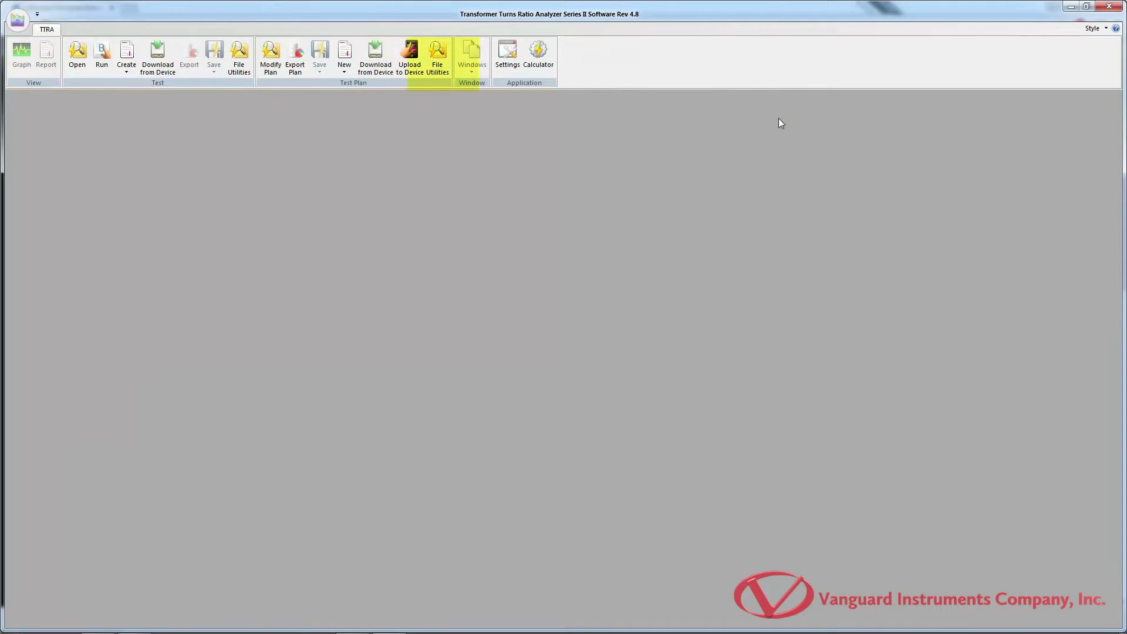
click(1087, 6)
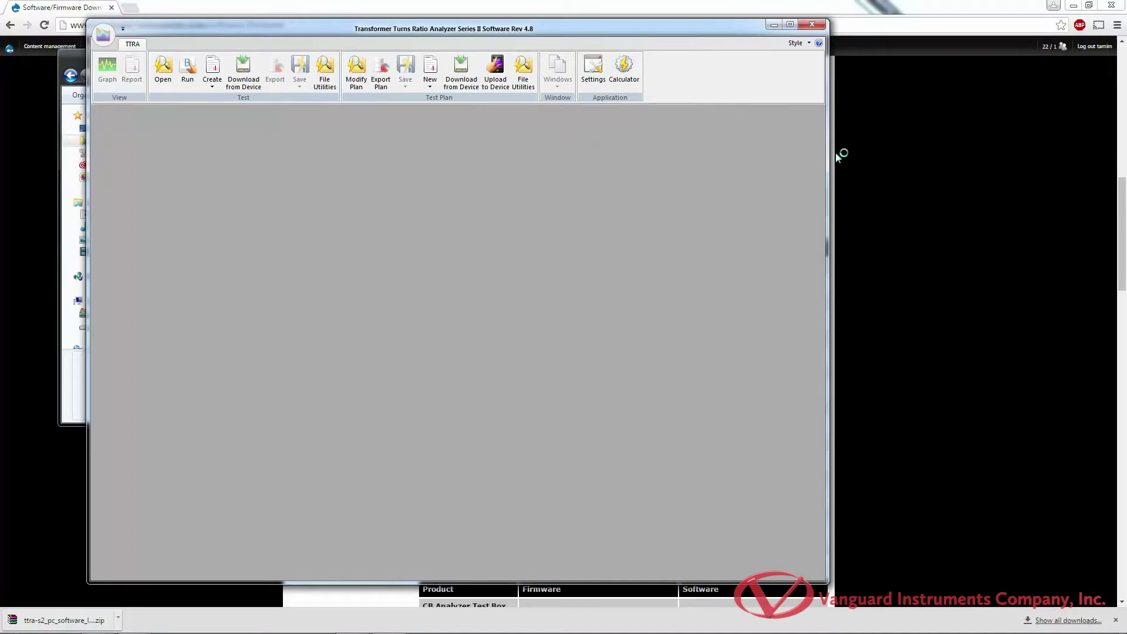
click(1075, 6)
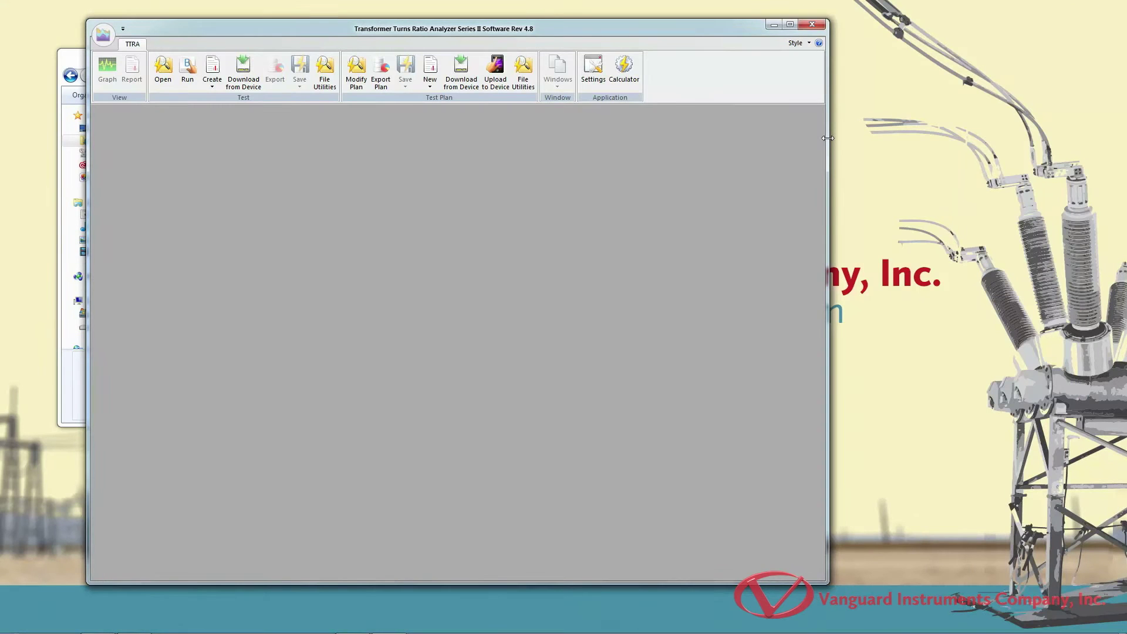
drag(828, 138, 497, 138)
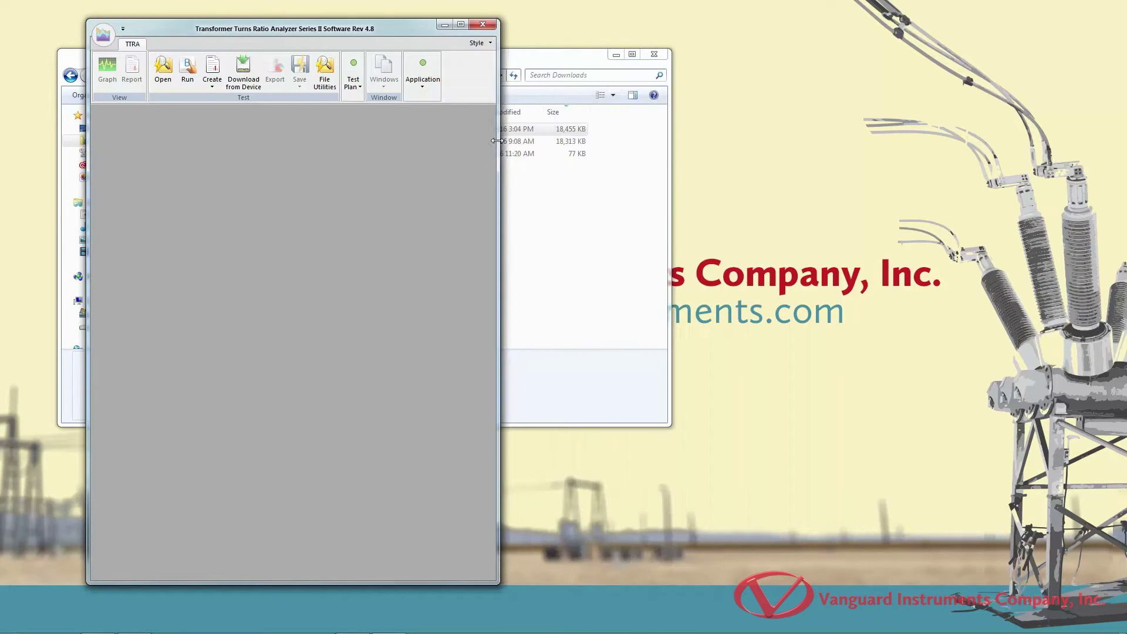
click(358, 85)
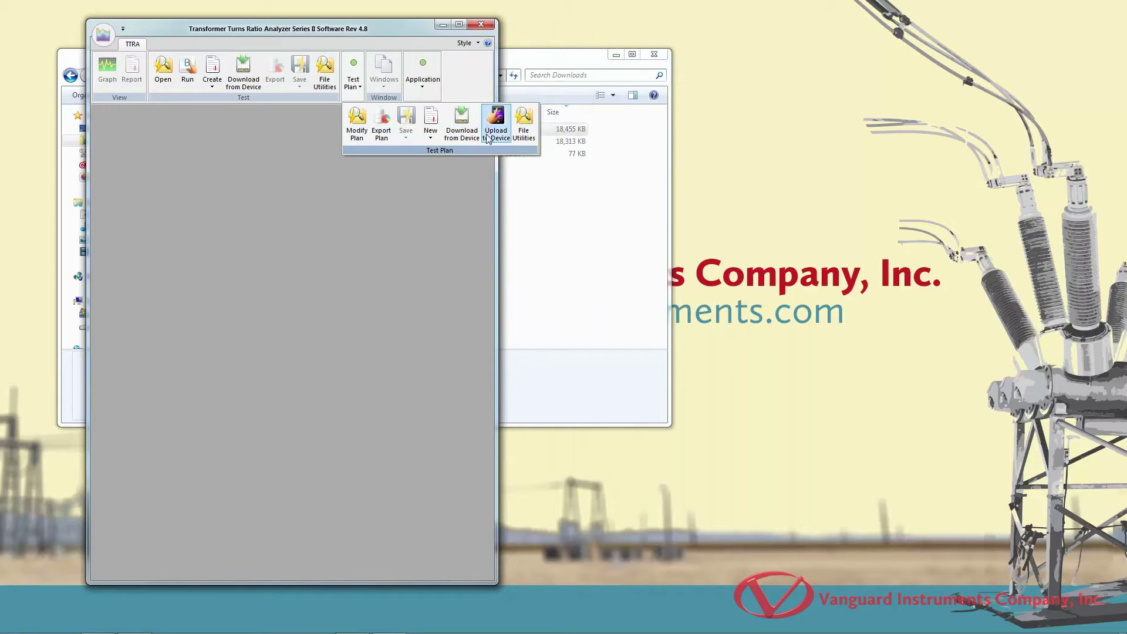
double_click(463, 28)
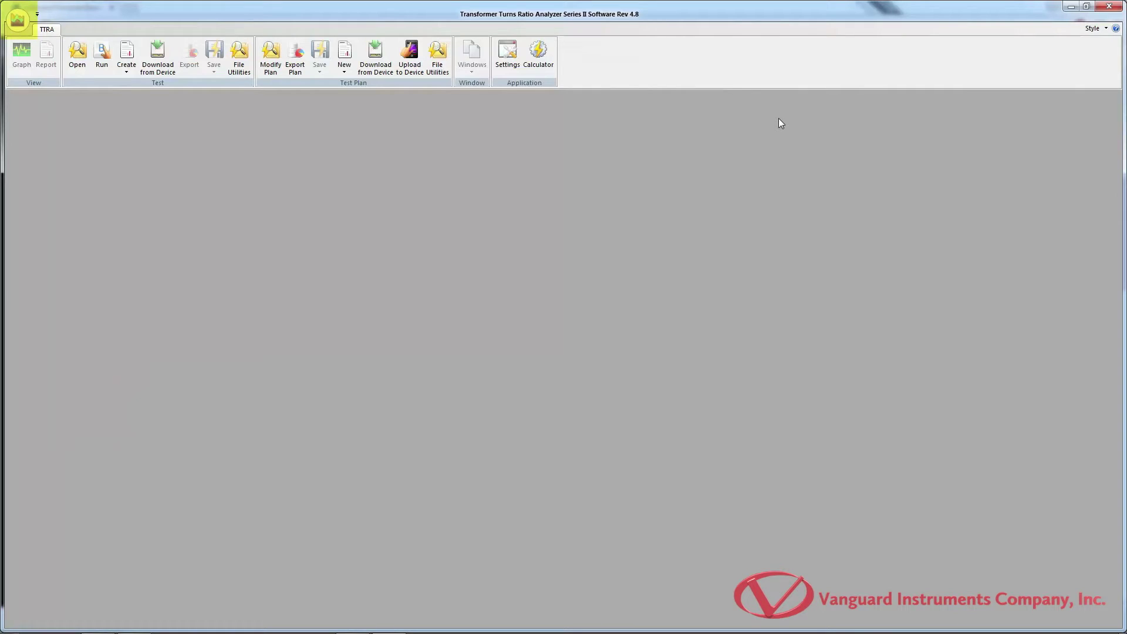
- Select the Samsung printer in Print Setup and confirm it
click(17, 22)
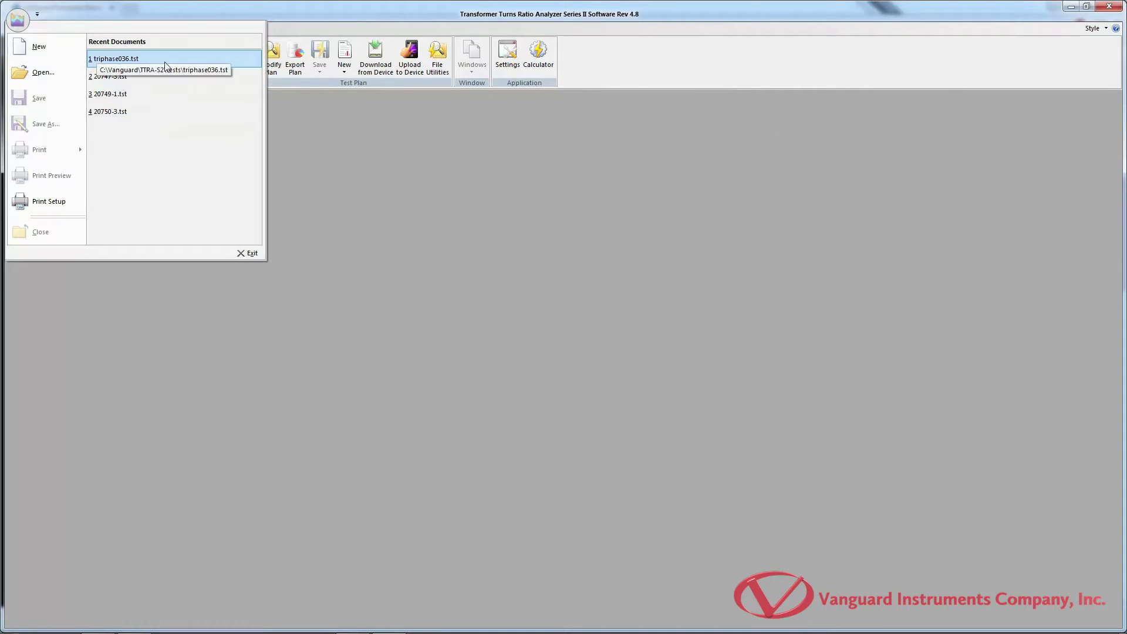
click(57, 203)
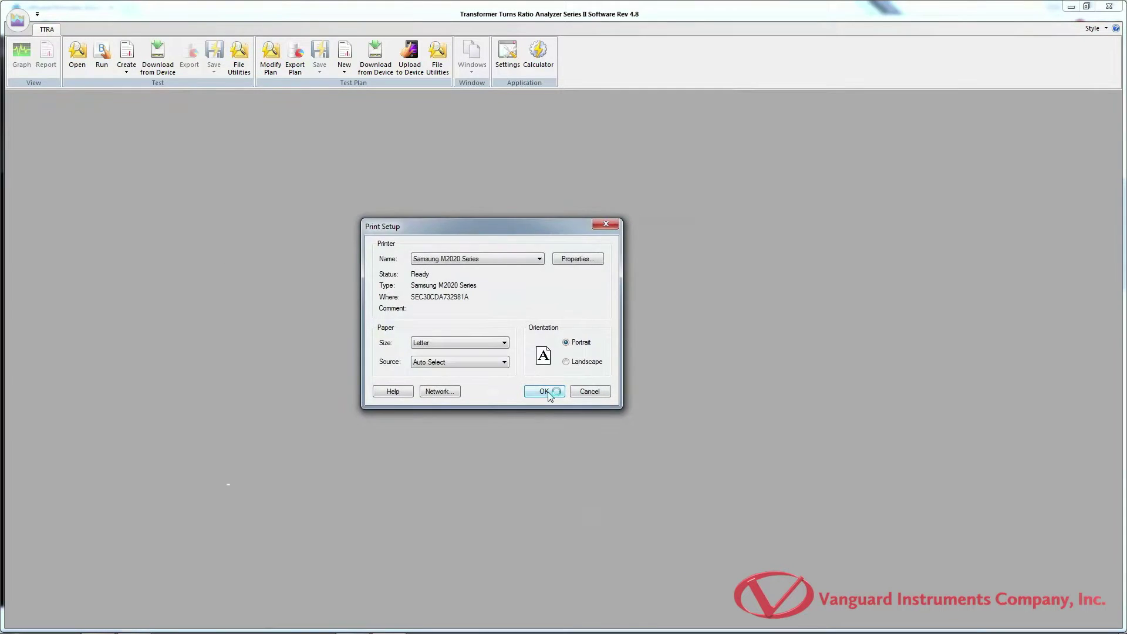
click(547, 393)
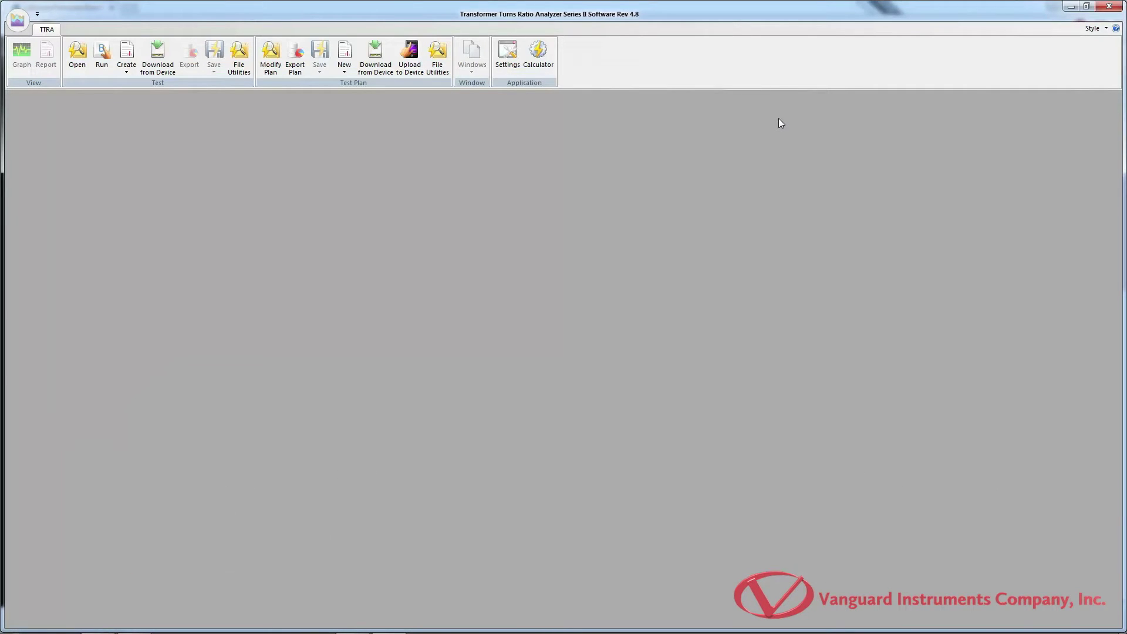
- In Program Setup, uncheck Auto Detect and leave USB Enable off
click(512, 61)
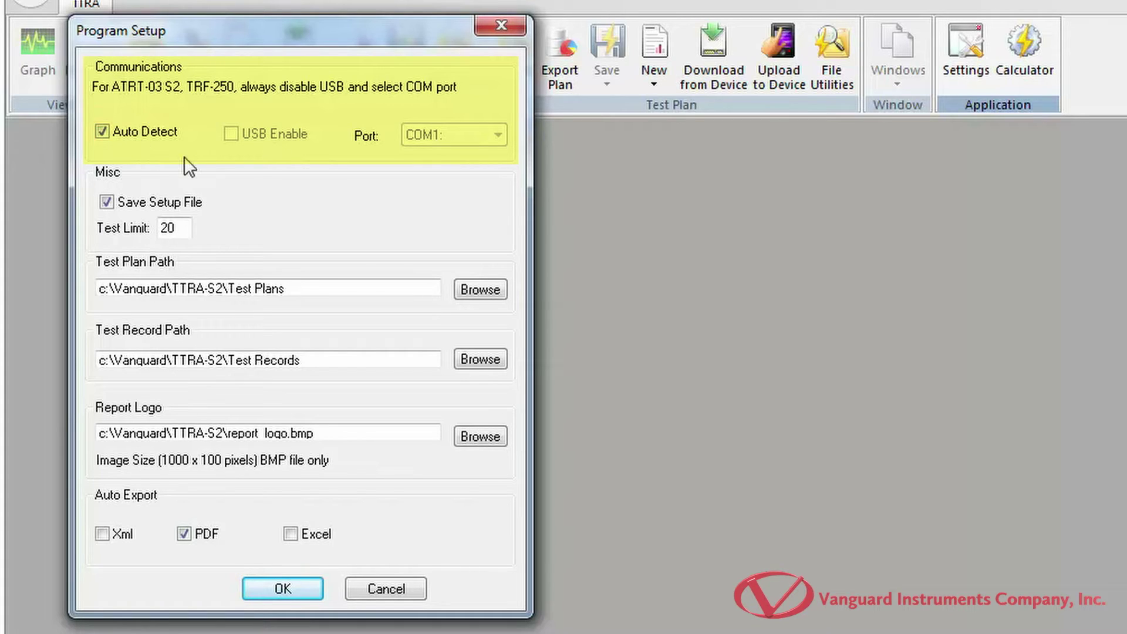
click(130, 135)
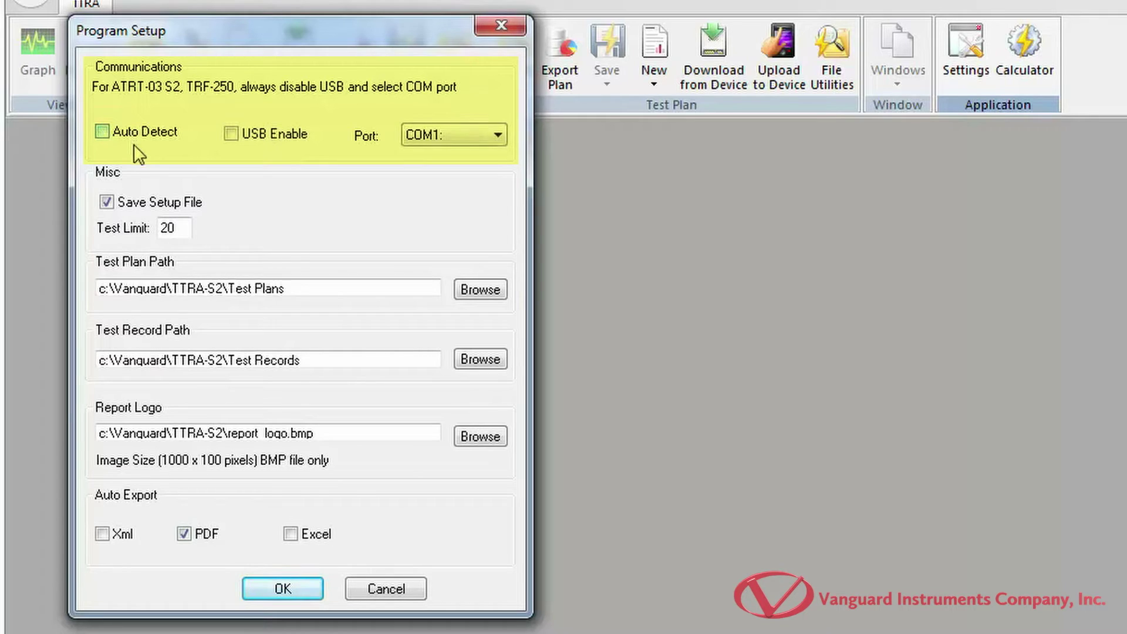
click(232, 134)
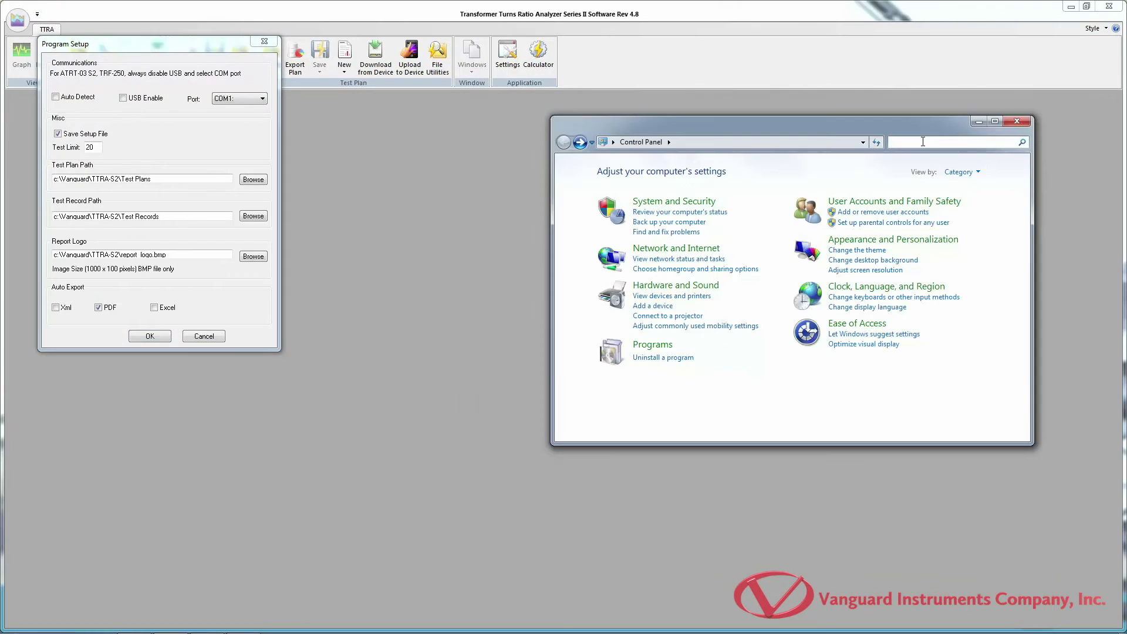
text(device manager)
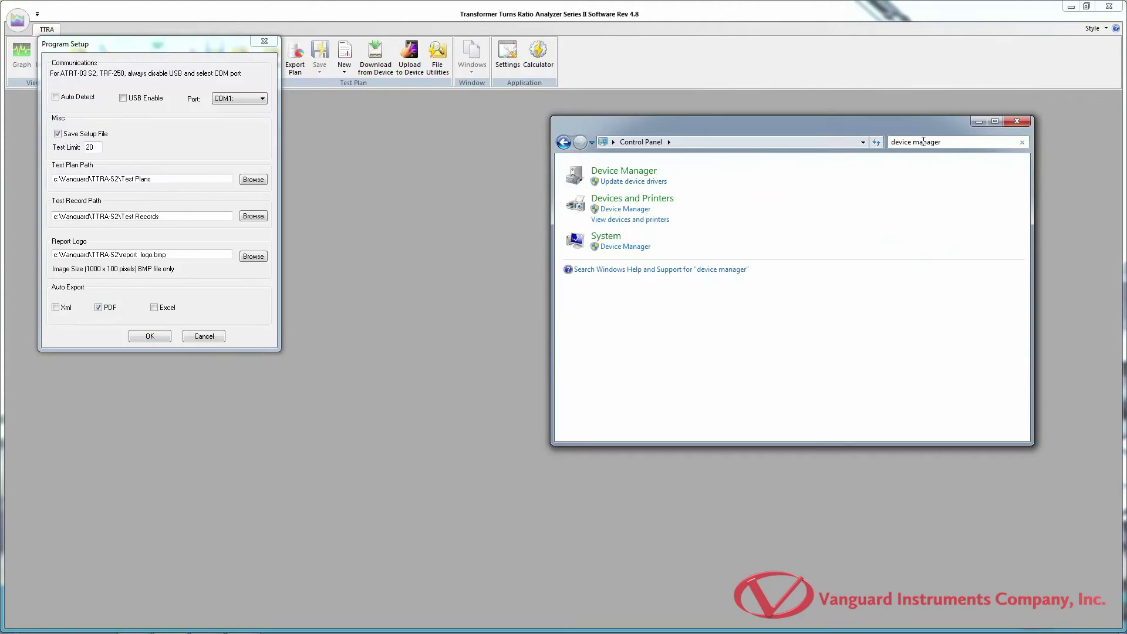
click(646, 177)
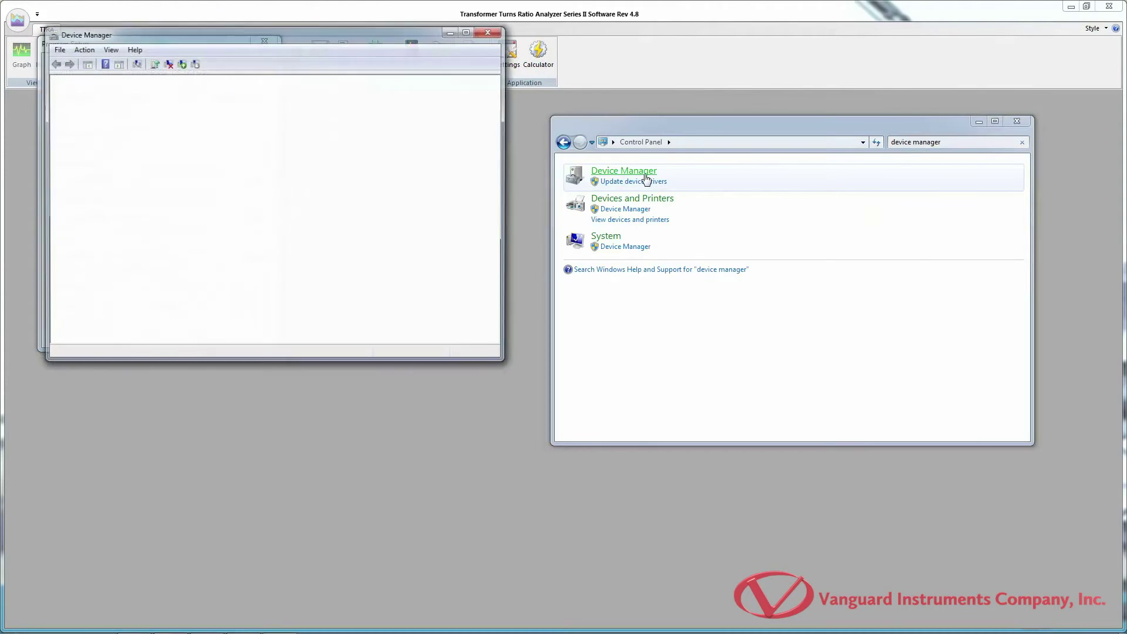
drag(354, 39, 674, 75)
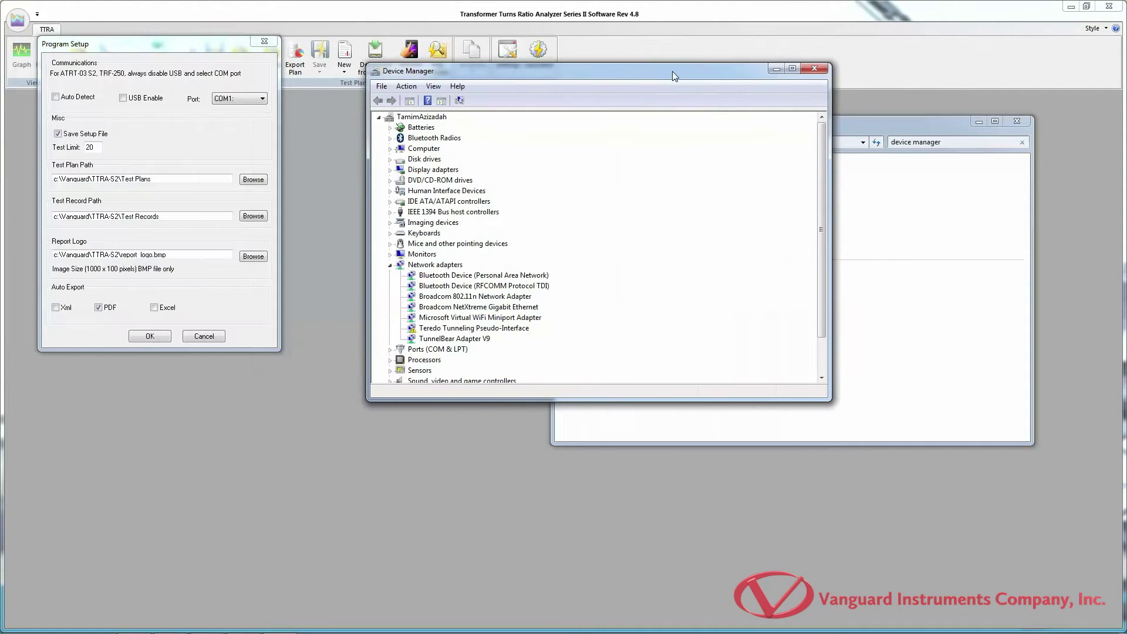
click(390, 350)
click(464, 359)
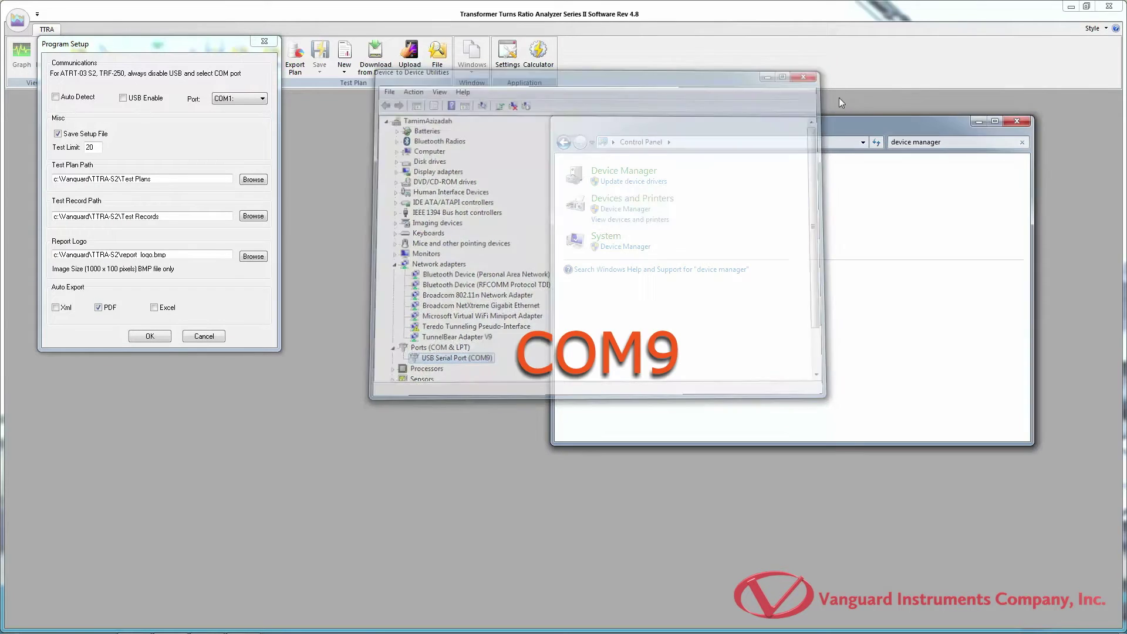
click(1018, 121)
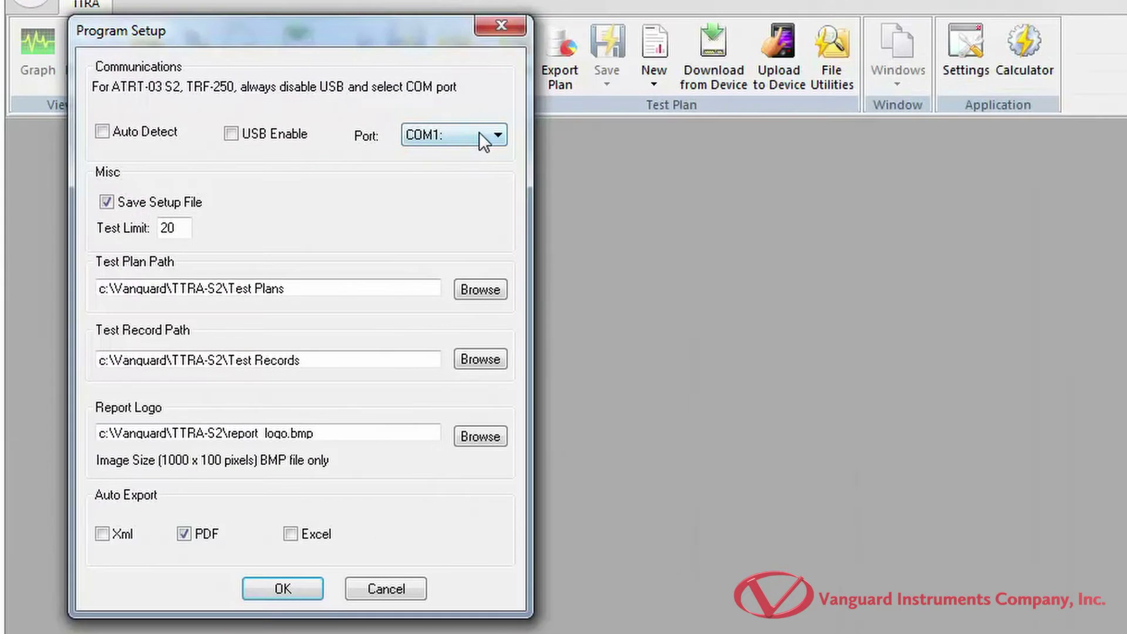
- Choose COM9 from the Port dropdown in Program Setup
click(479, 132)
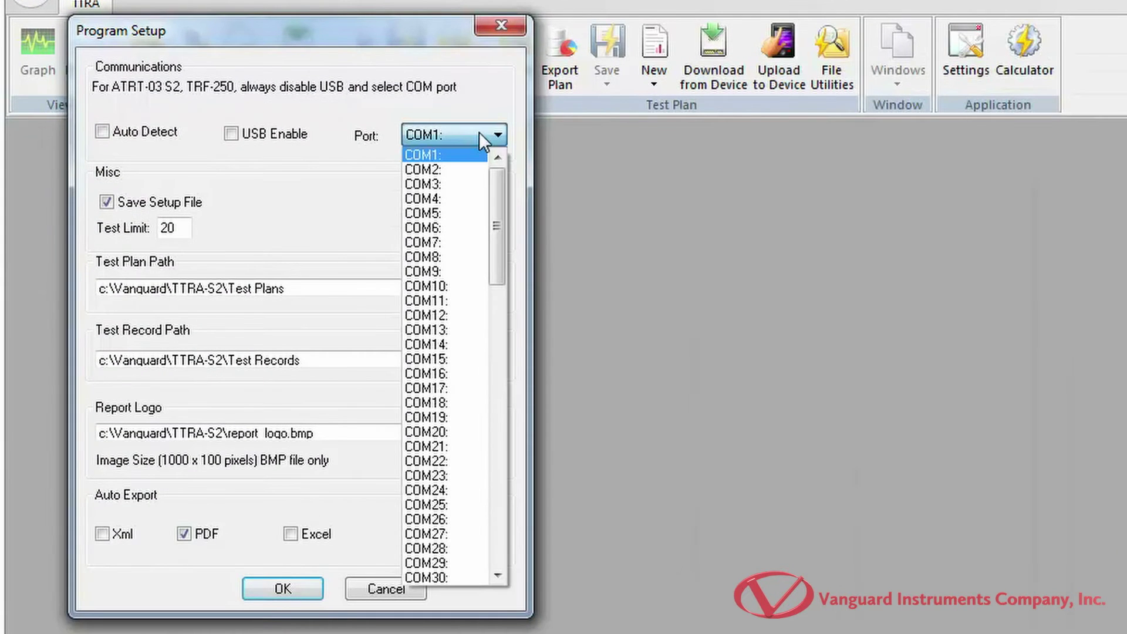
click(442, 268)
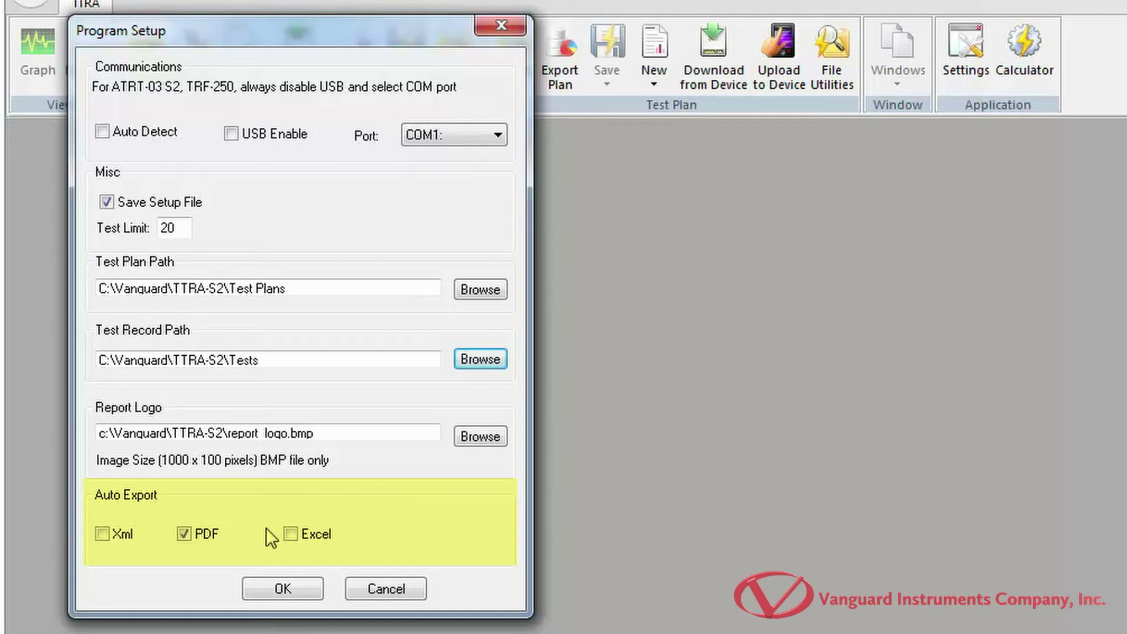
- Save Program Setup, then open the atrt-03 s2 shot record from C:\Vanguard\TTRA-S2\Tests
click(279, 589)
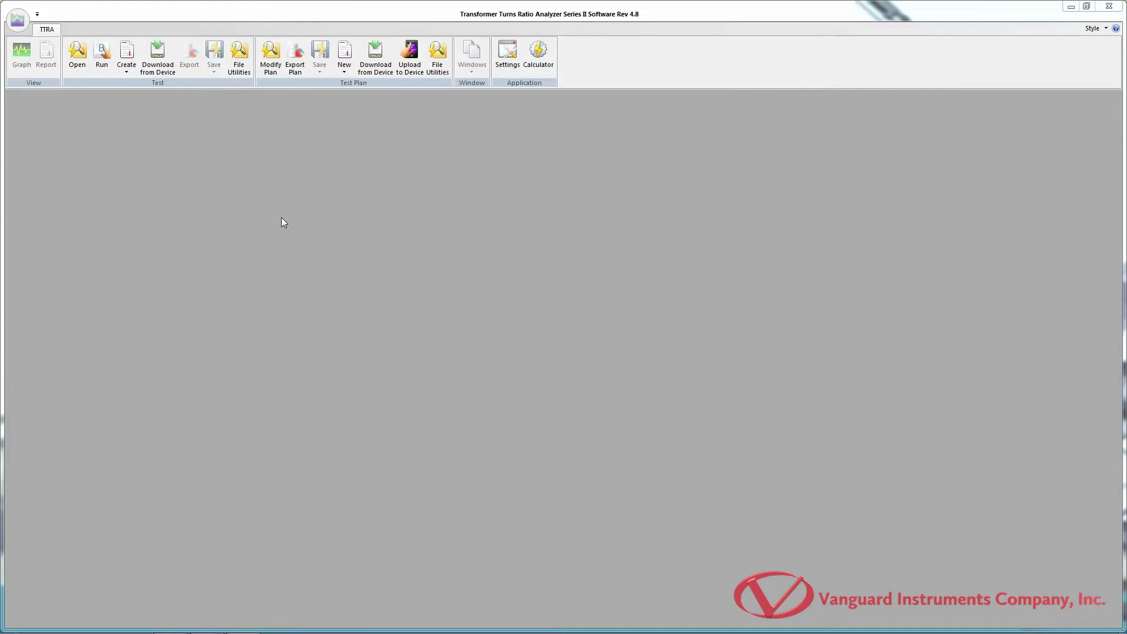
click(77, 52)
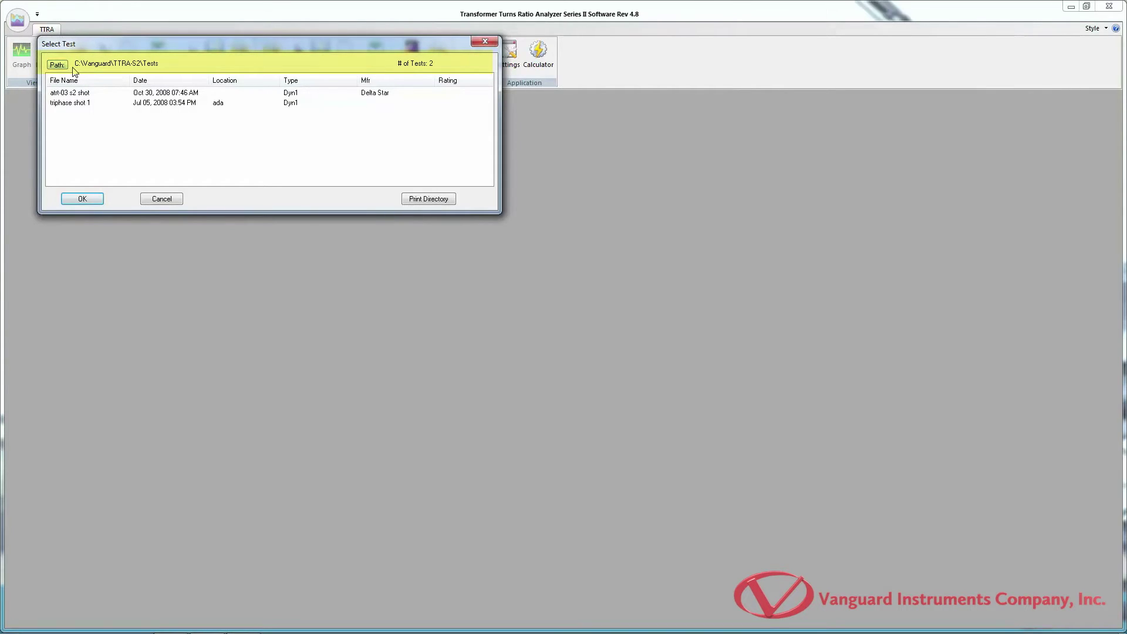
click(59, 65)
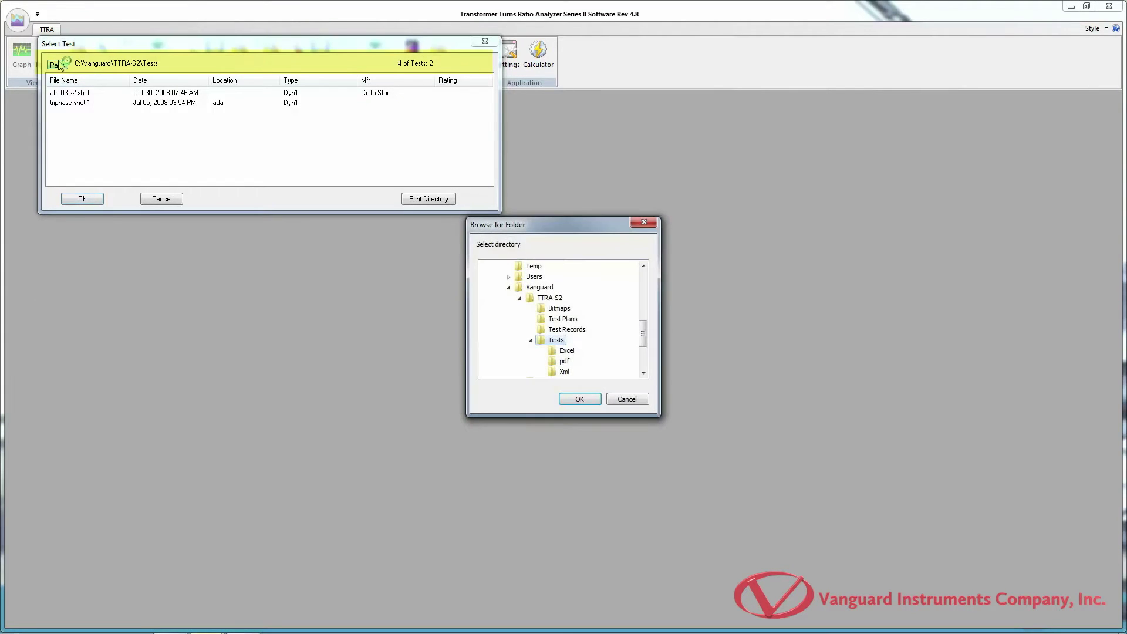
click(590, 401)
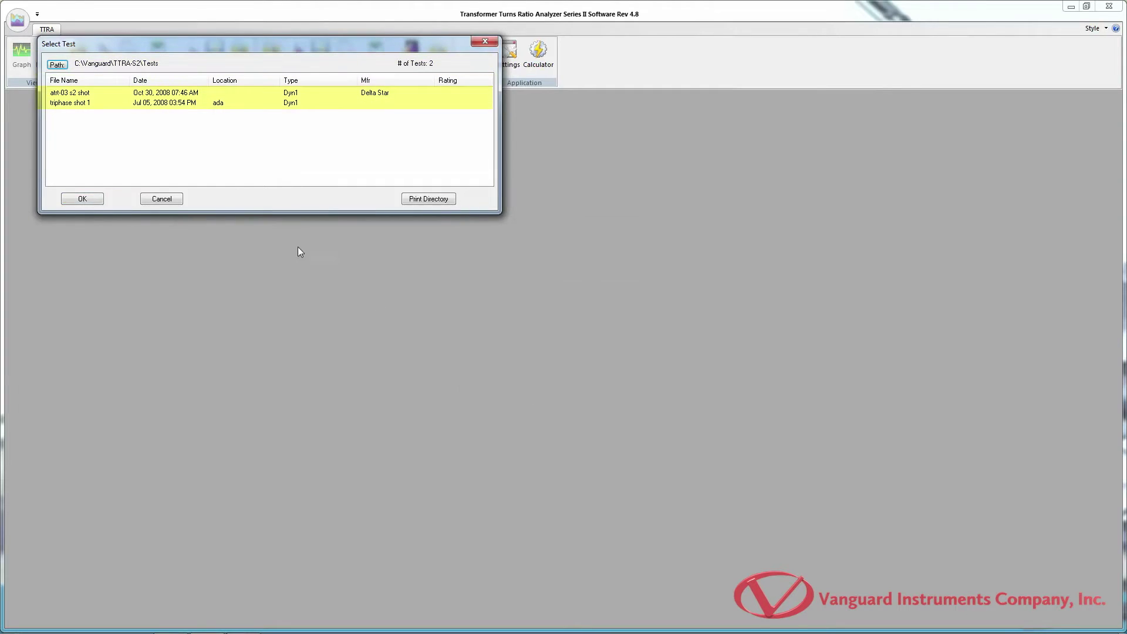
click(81, 94)
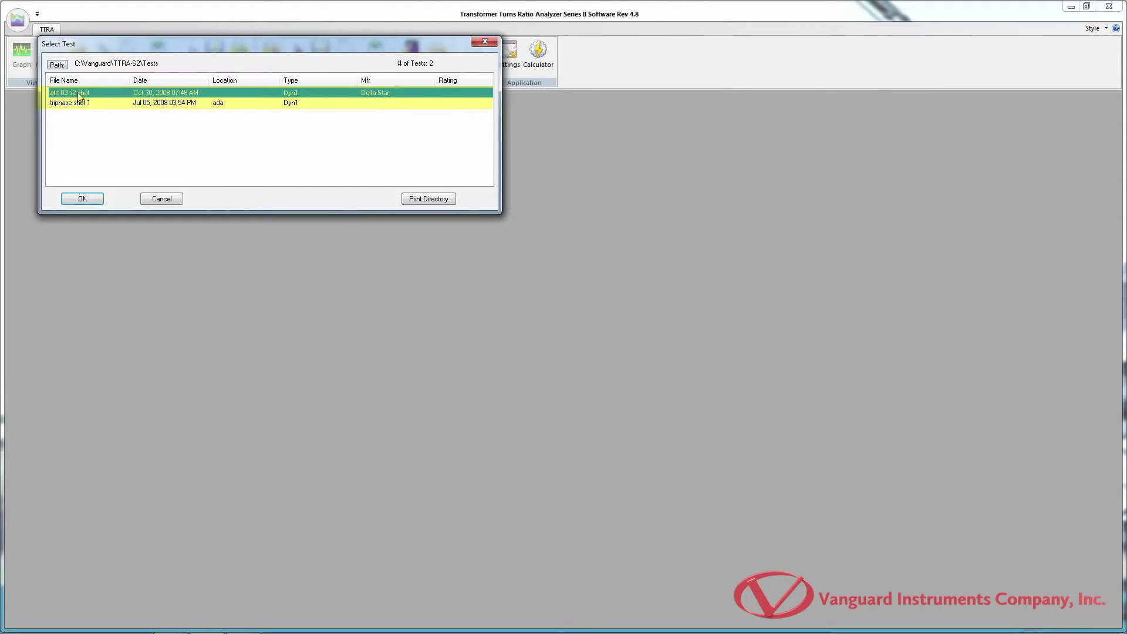
click(97, 202)
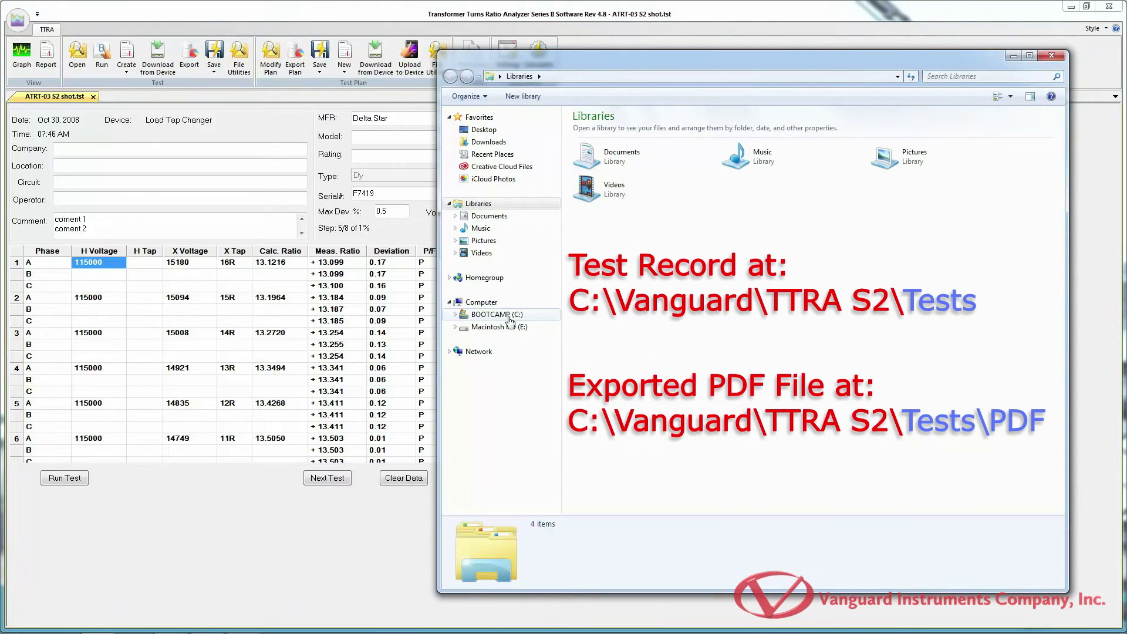
- Open 'ATRT-03 S2 shot.pdf' from C:\Vanguard\TTRA-S2\Tests\pdf in Explorer
click(505, 314)
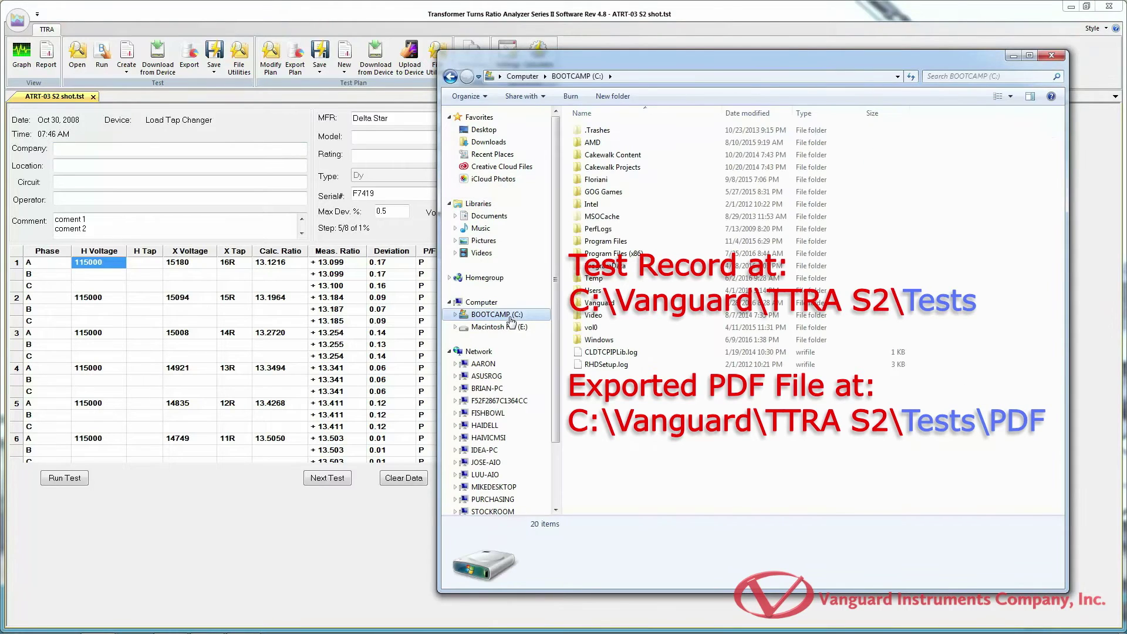
double_click(614, 304)
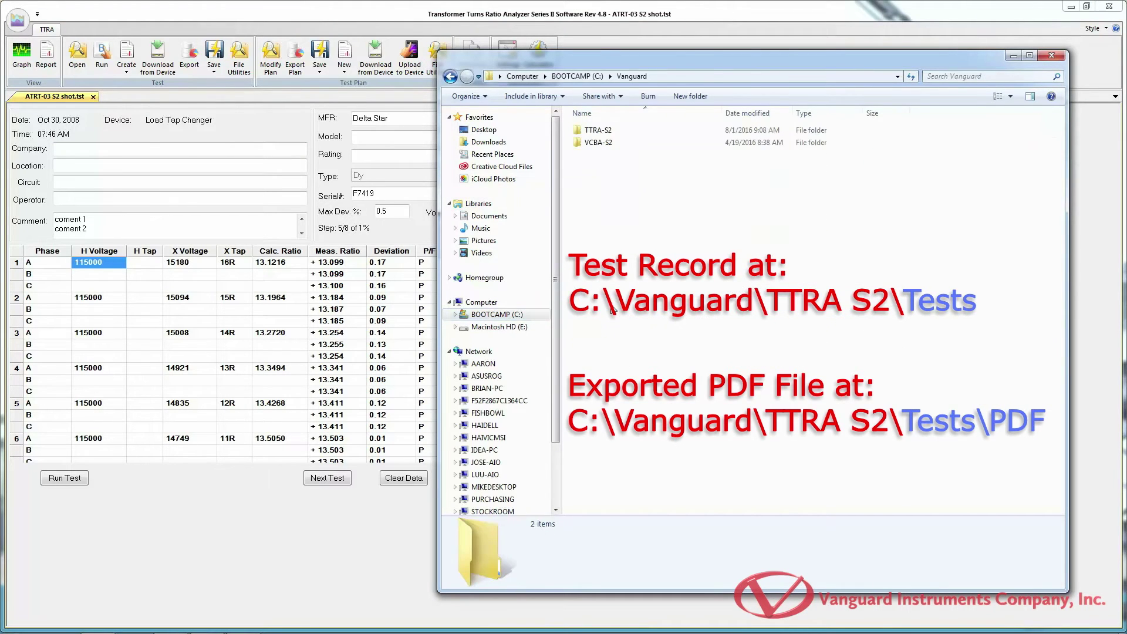
double_click(617, 131)
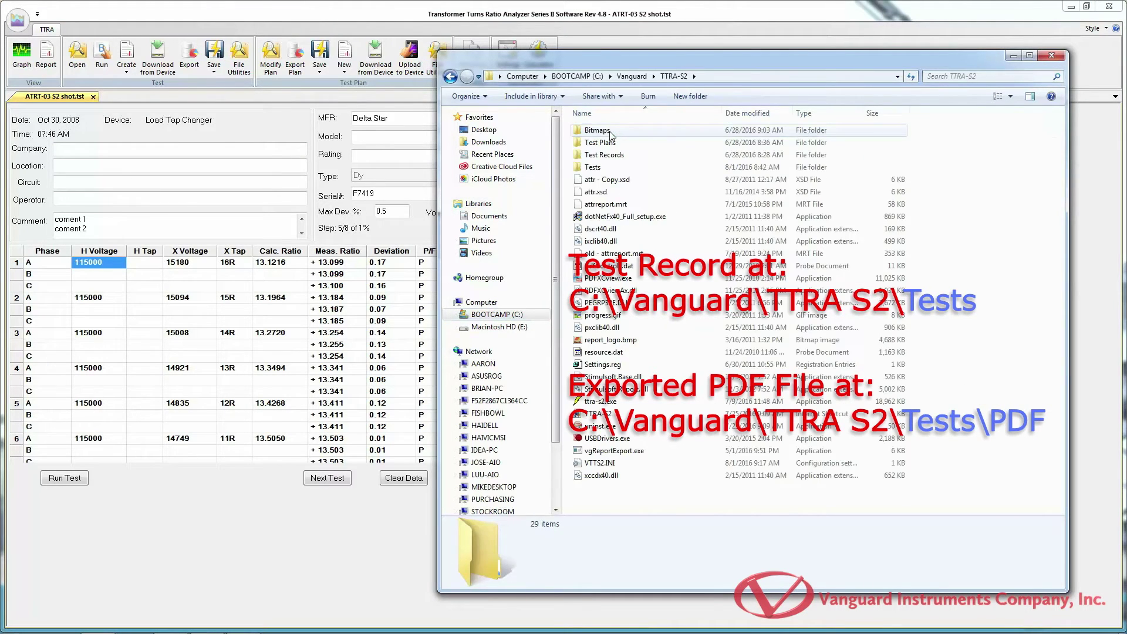
double_click(595, 168)
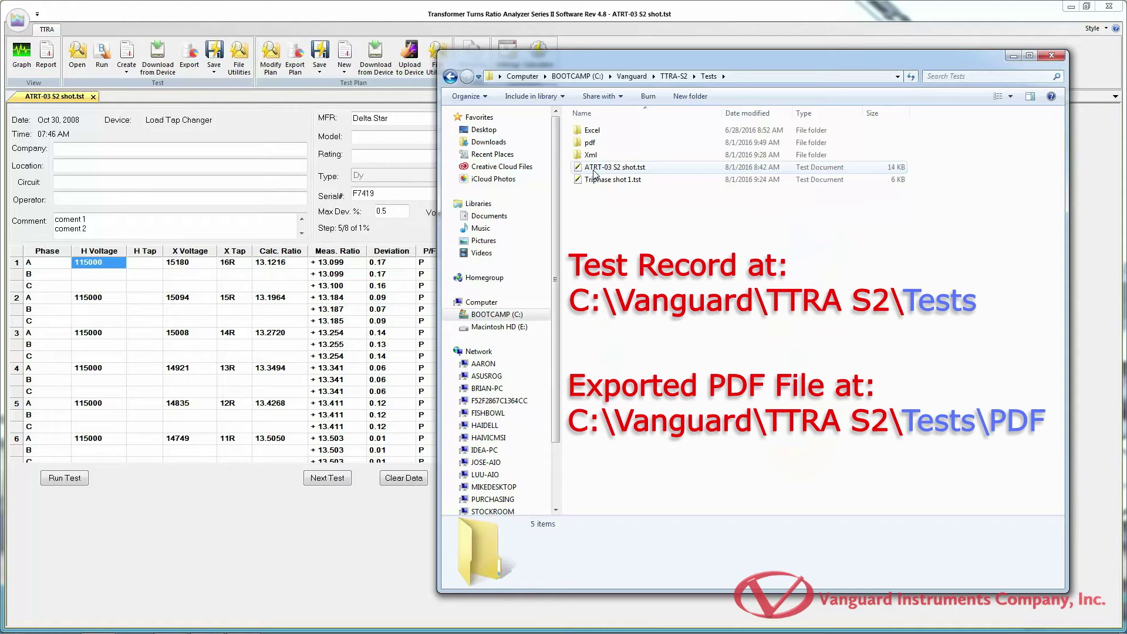
double_click(592, 142)
double_click(595, 130)
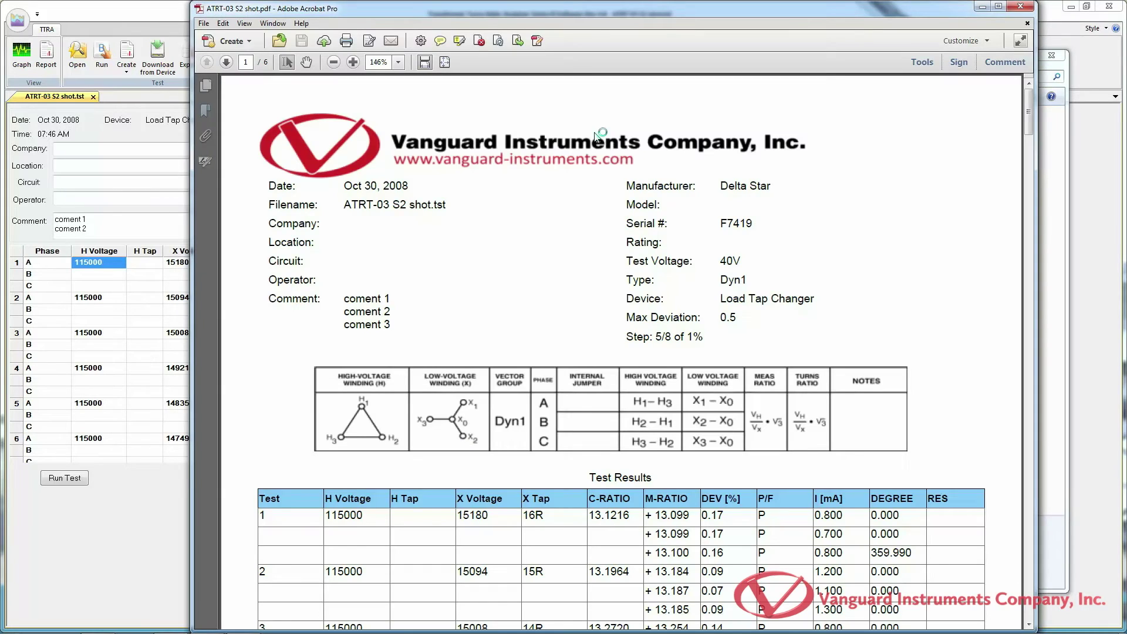
- Enter 'Vanguard Instruments' in the test record's Company field
click(148, 146)
text(V)
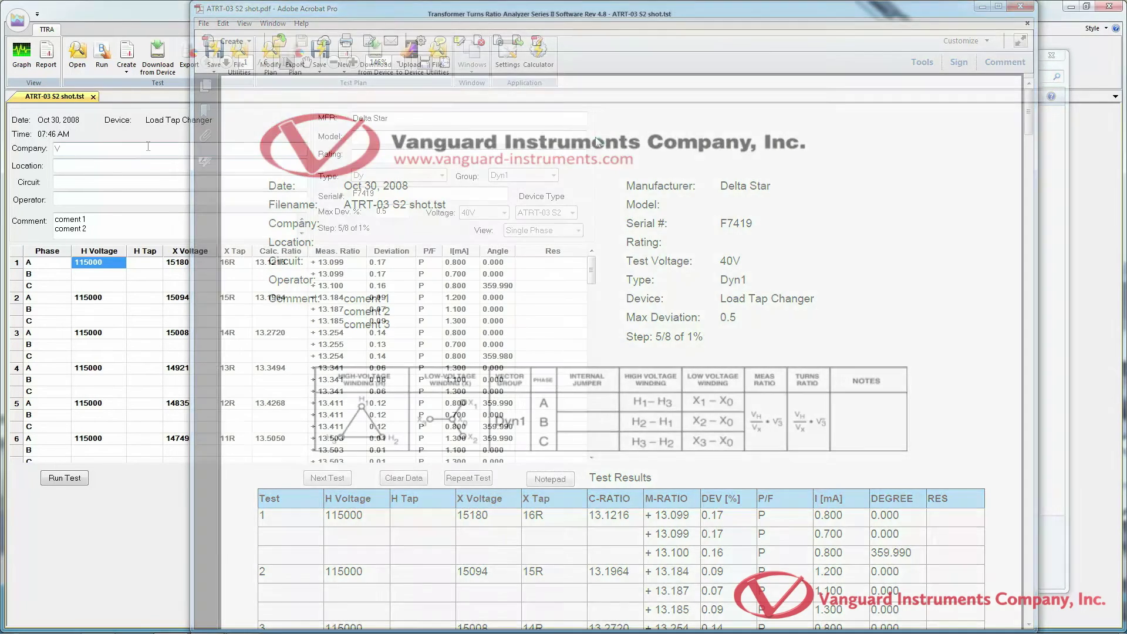
text(anguard in)
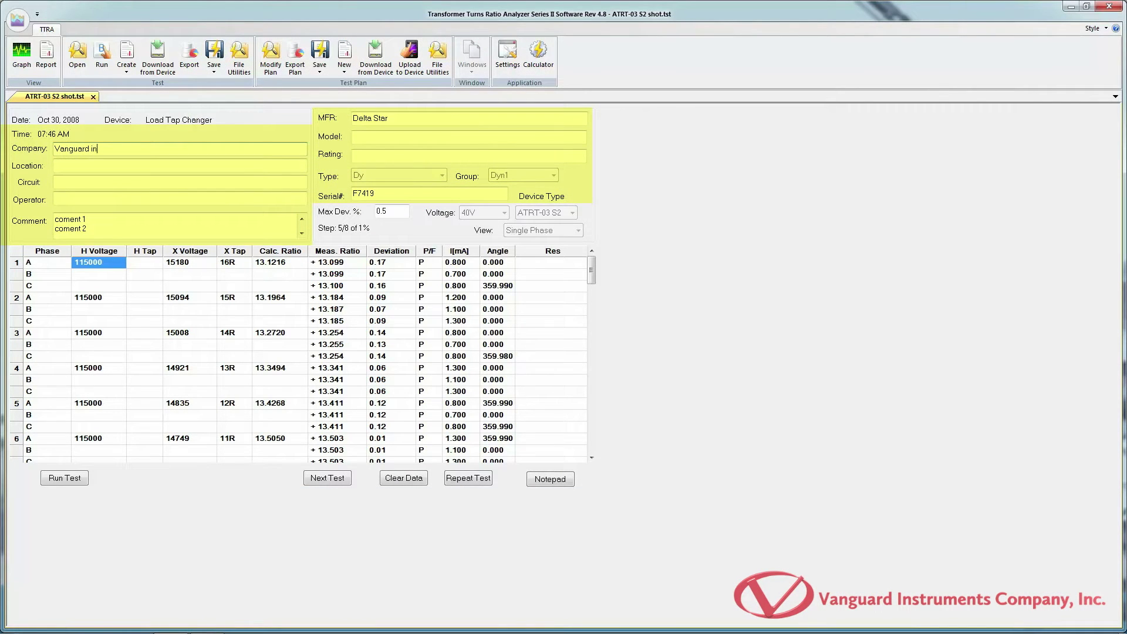
key(BackSpace)
key(BackSpace)
text(Instruments)
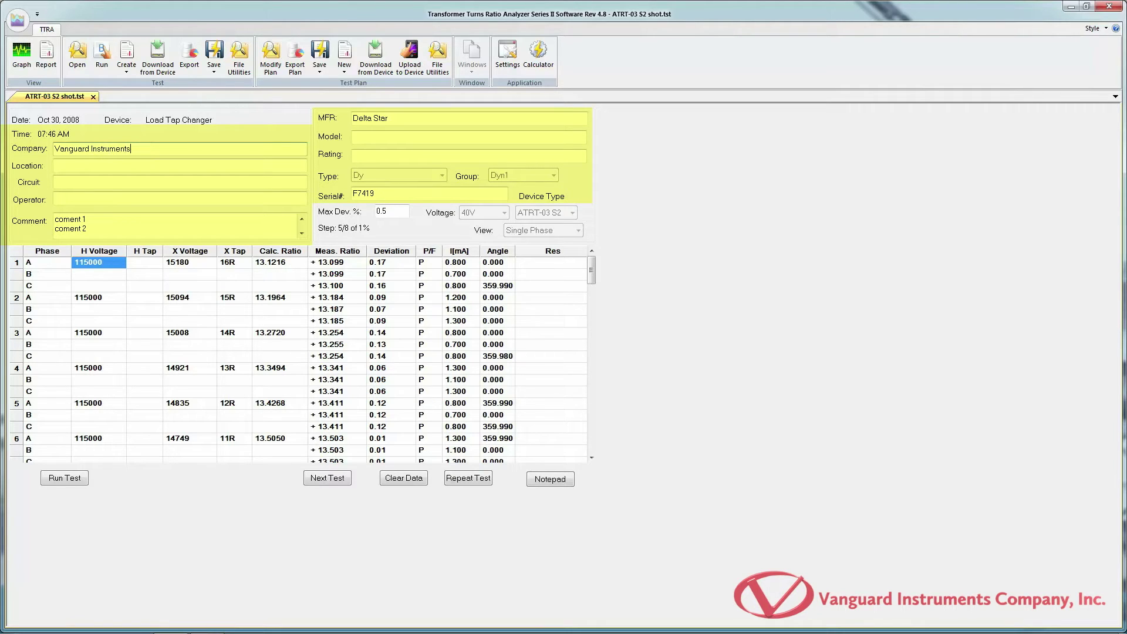